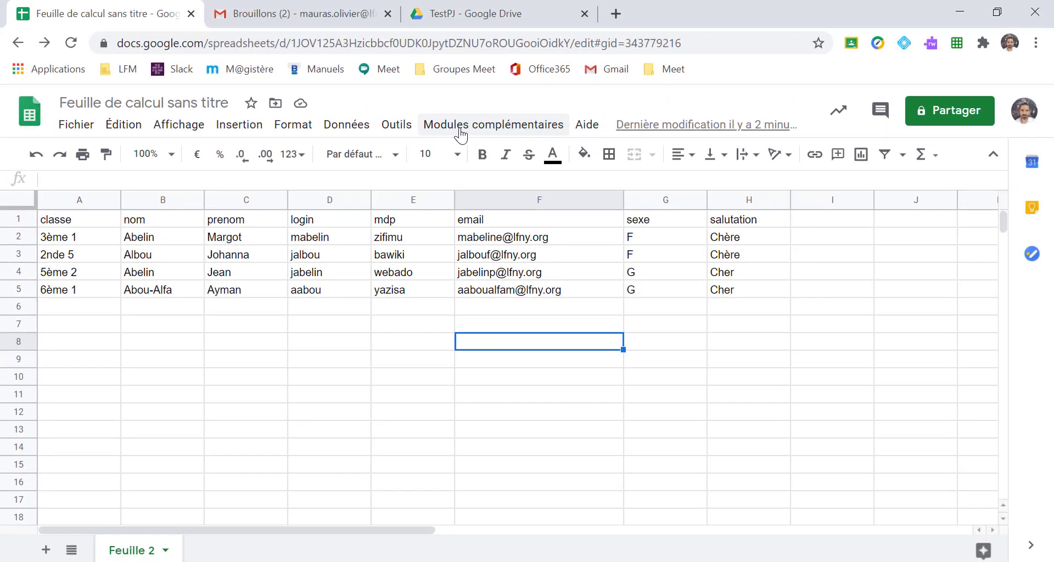
Search the add-on marketplace for YAMM and open the Yet Another Mail Merge listing.
left_click(487, 115)
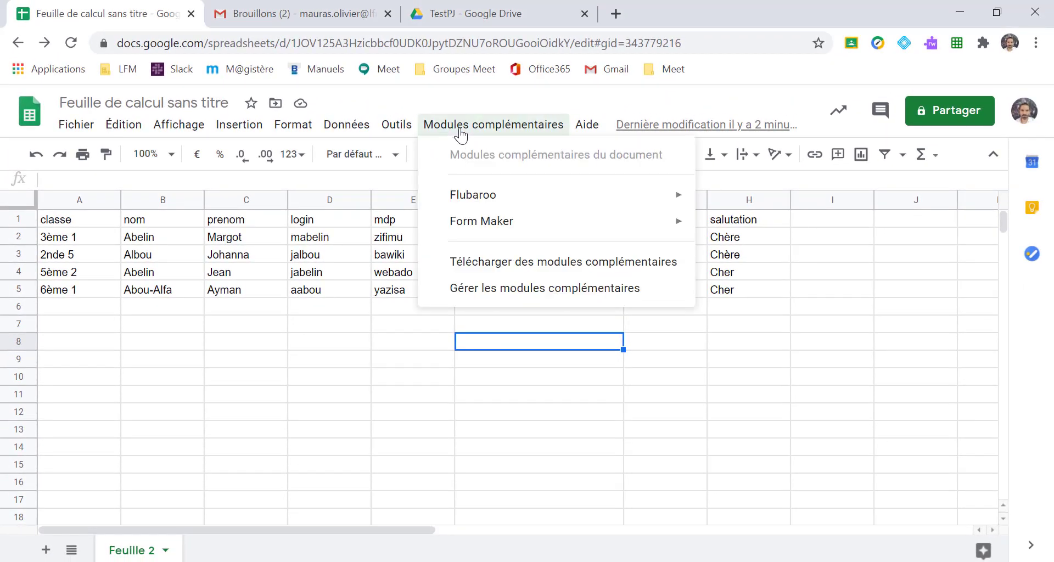
left_click(487, 264)
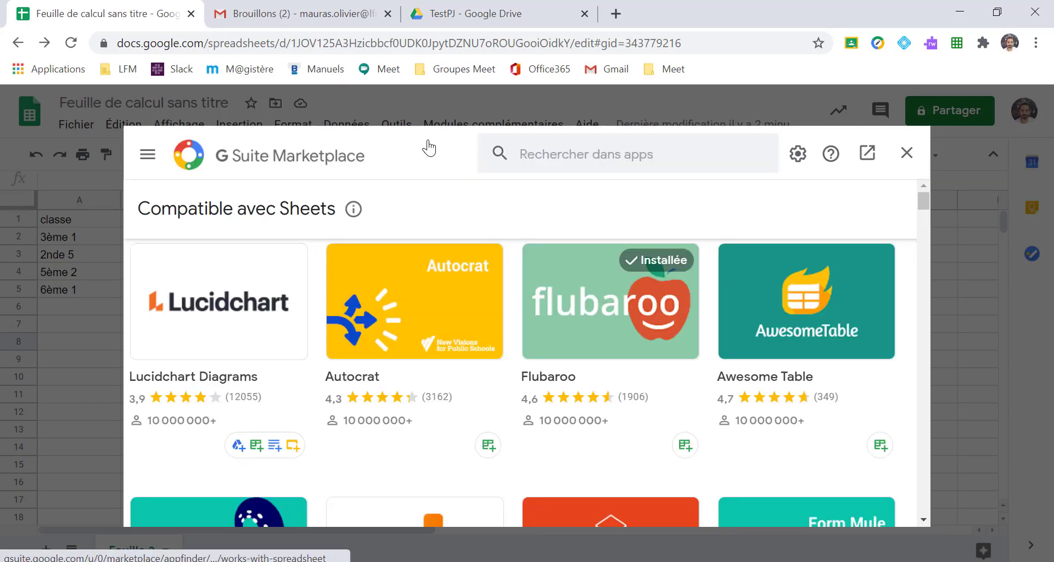
left_click(546, 146)
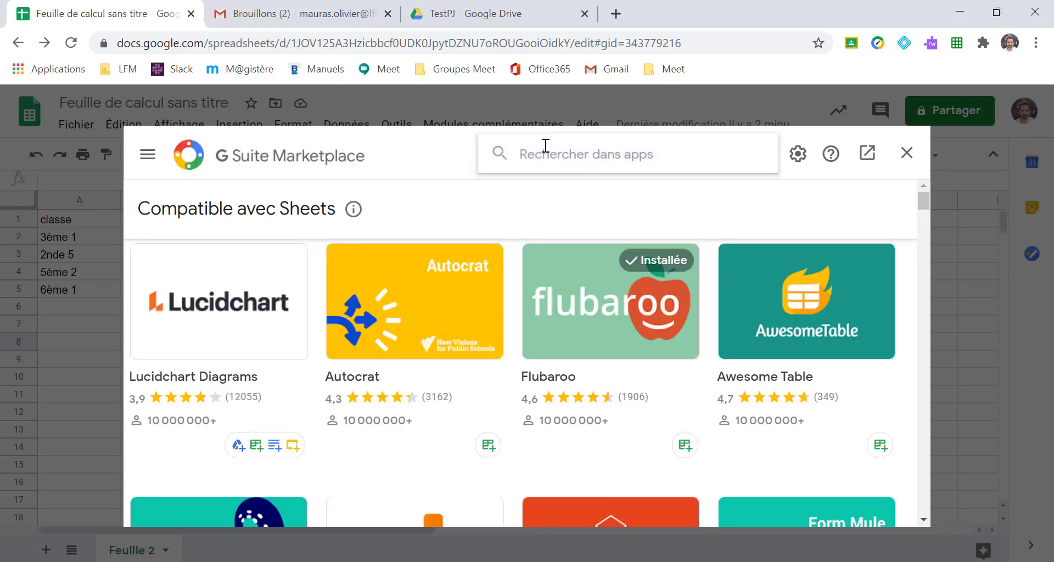
type("YAMM")
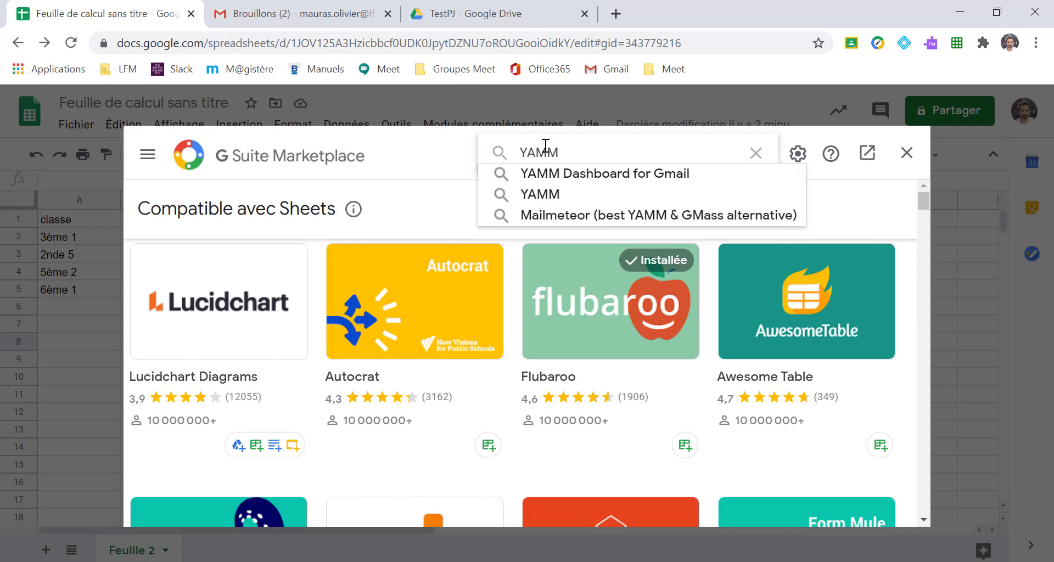
key("Return")
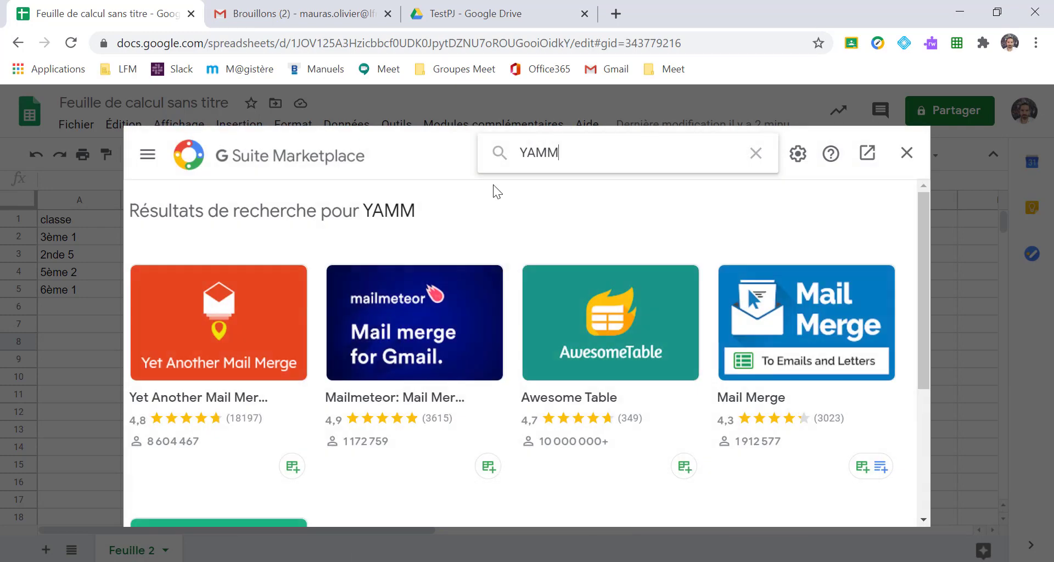
left_click(250, 357)
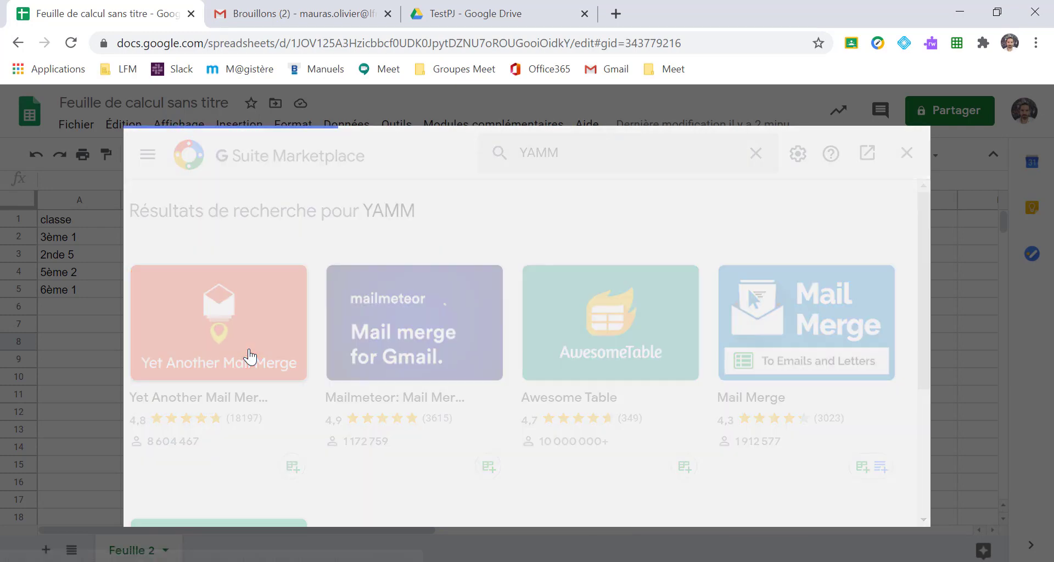
Install Yet Another Mail Merge, choosing the signed-in Google account and authorising the requested permissions.
left_click(470, 331)
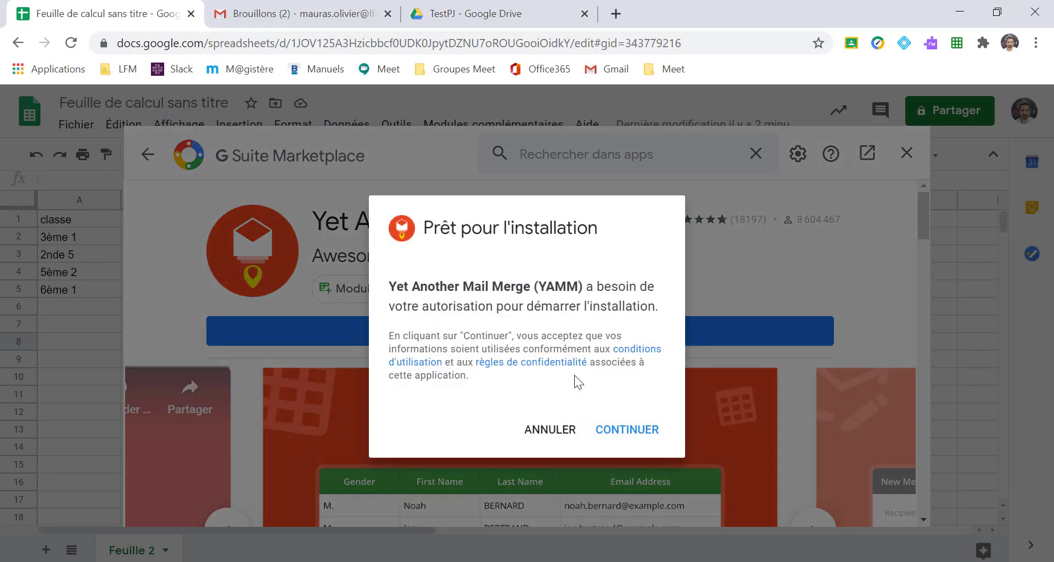
left_click(631, 432)
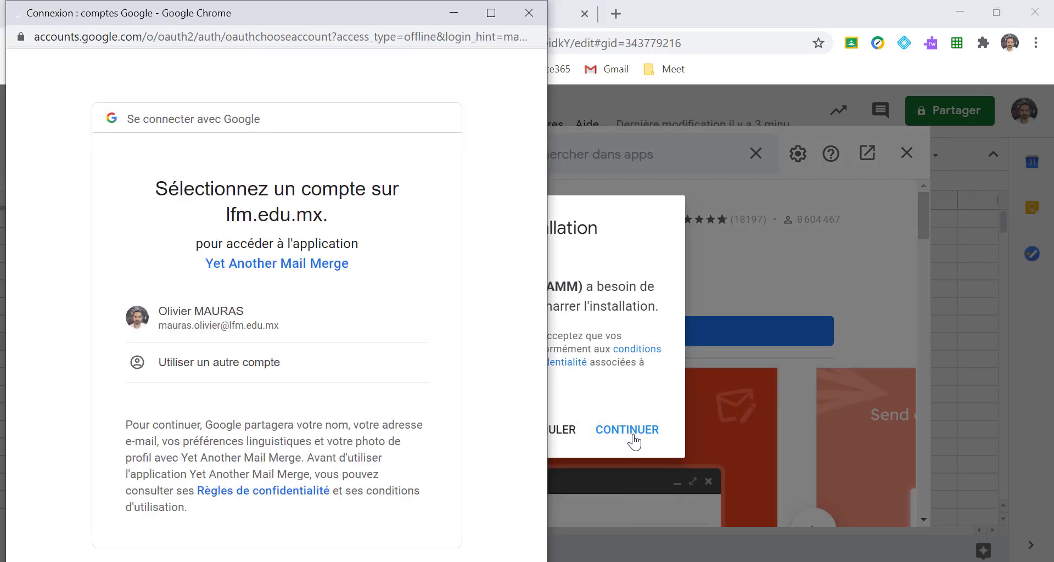
left_click(171, 330)
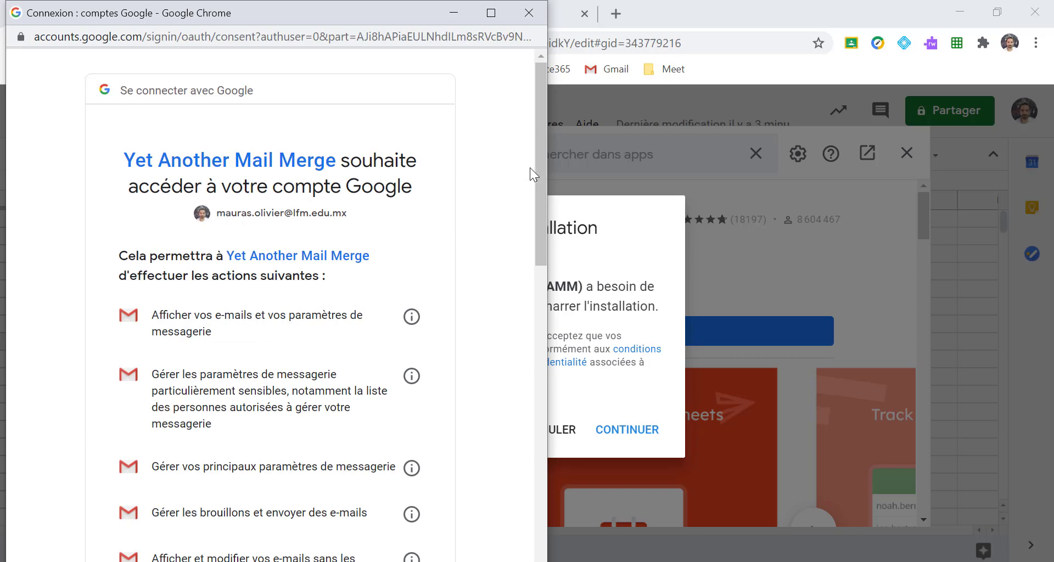
left_click_drag(539, 159, 540, 502)
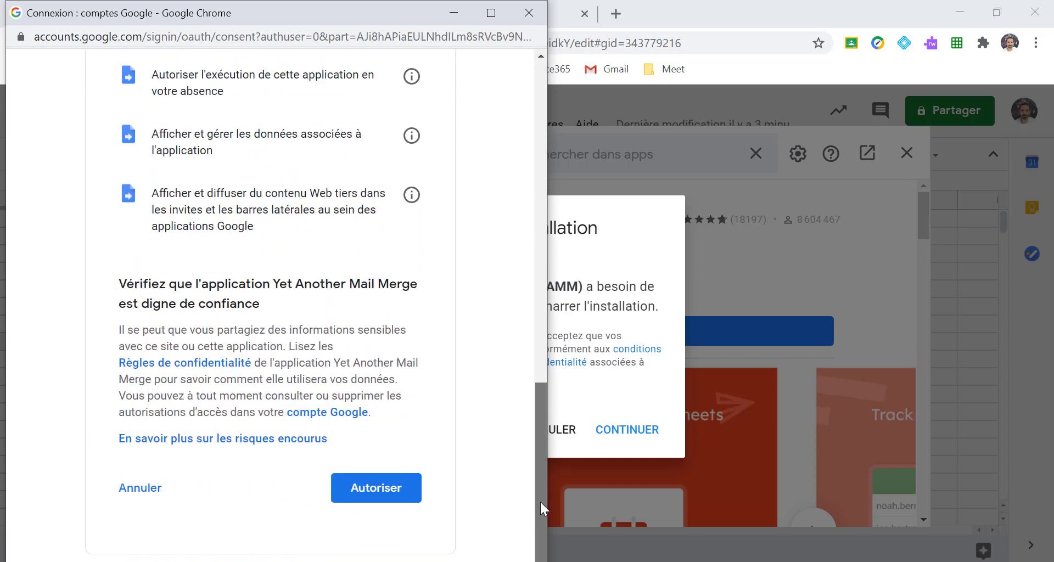
left_click(371, 483)
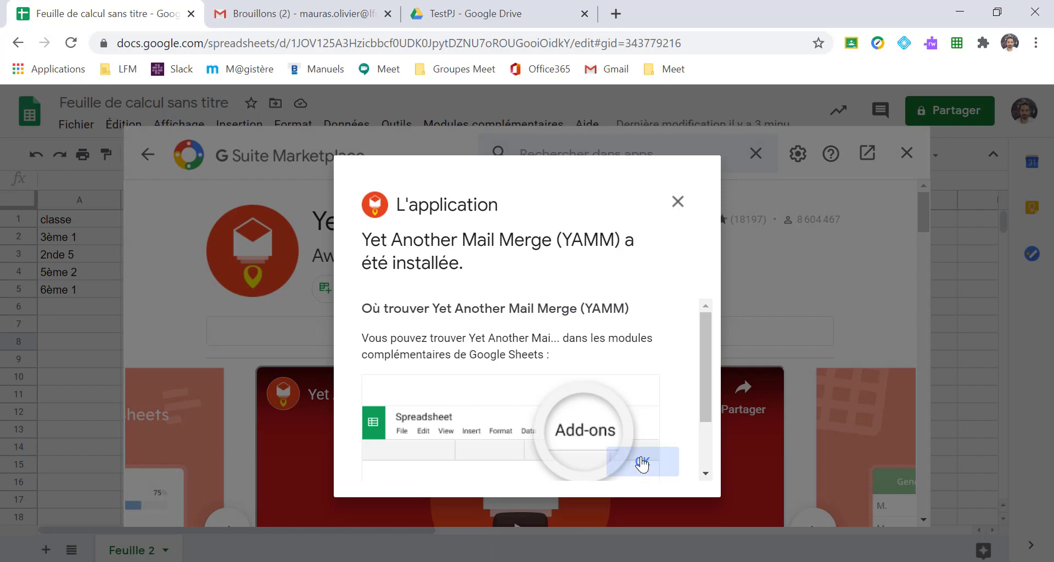
Dismiss the installation confirmation and plan notice, and close the add-on marketplace.
left_click(641, 463)
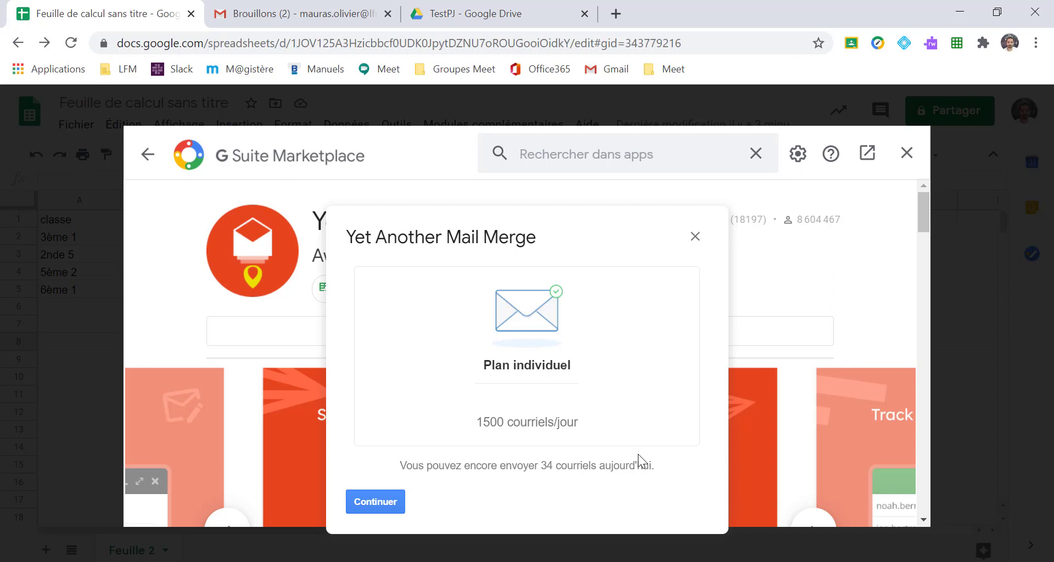
left_click(695, 237)
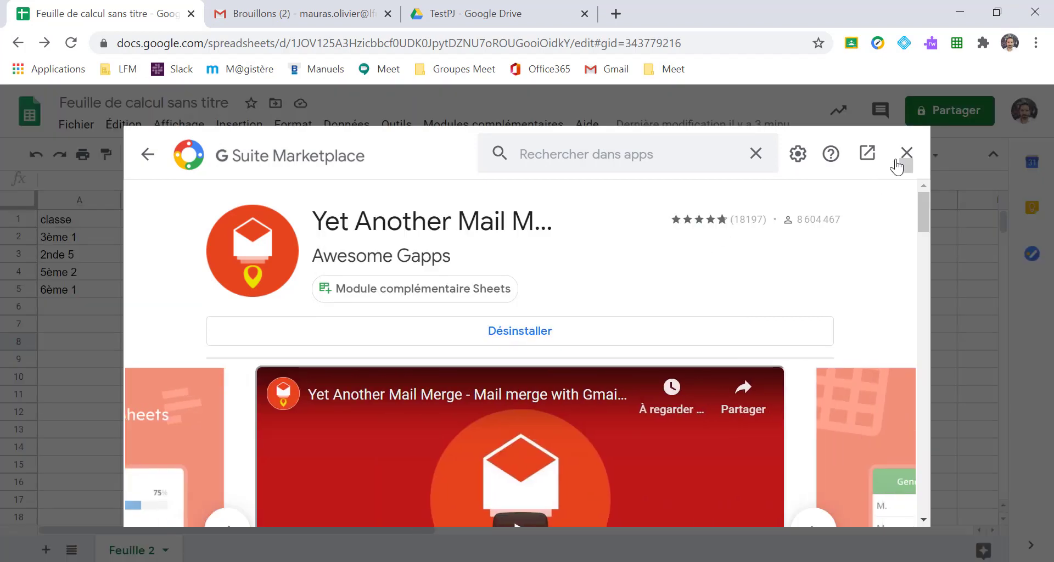
left_click(898, 160)
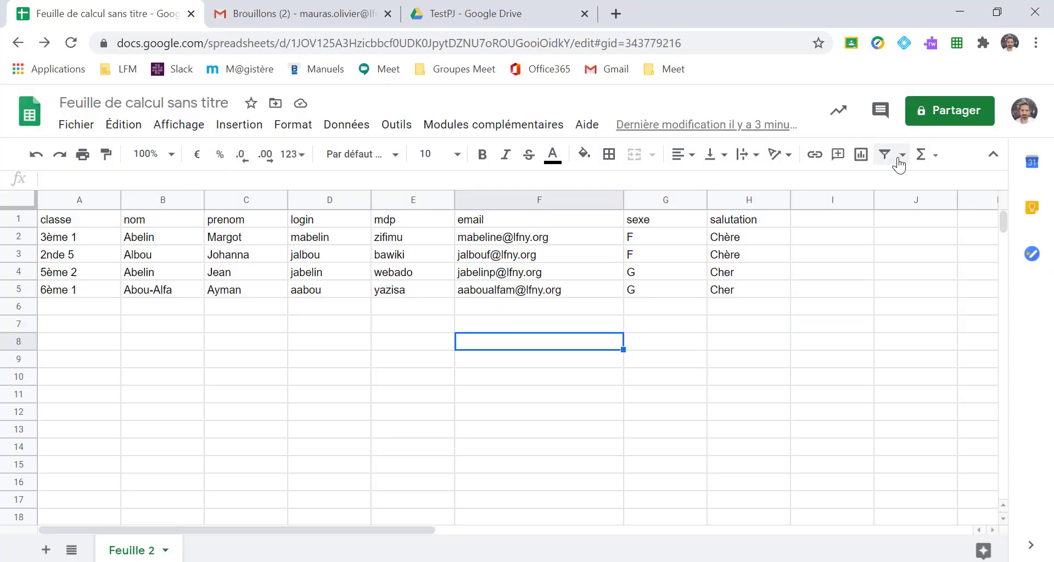
Check which commands the Yet Another Mail Merge add-on offers in the spreadsheet.
left_click(513, 131)
mouse_move(520, 260)
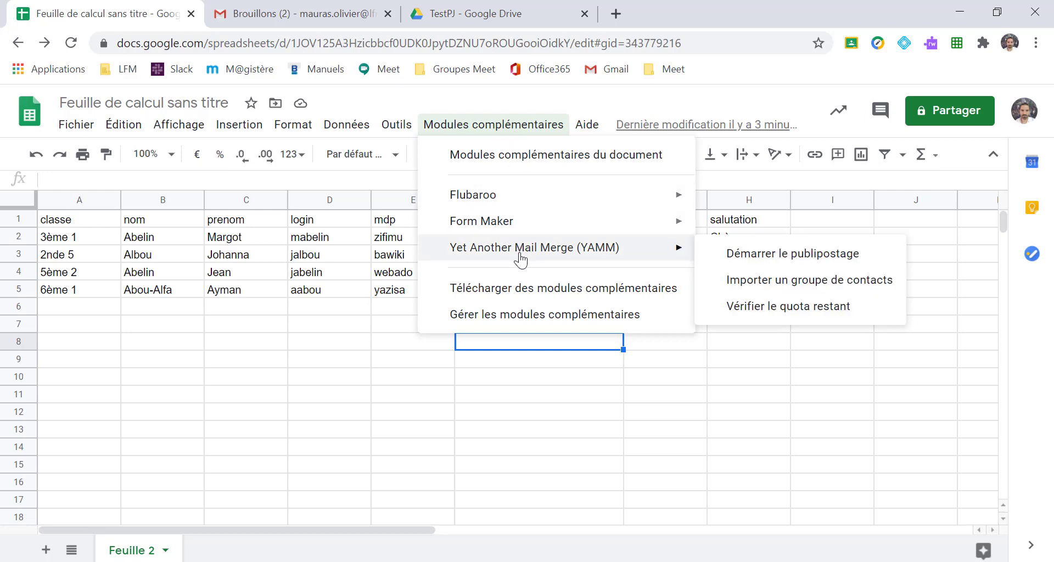
left_click(251, 431)
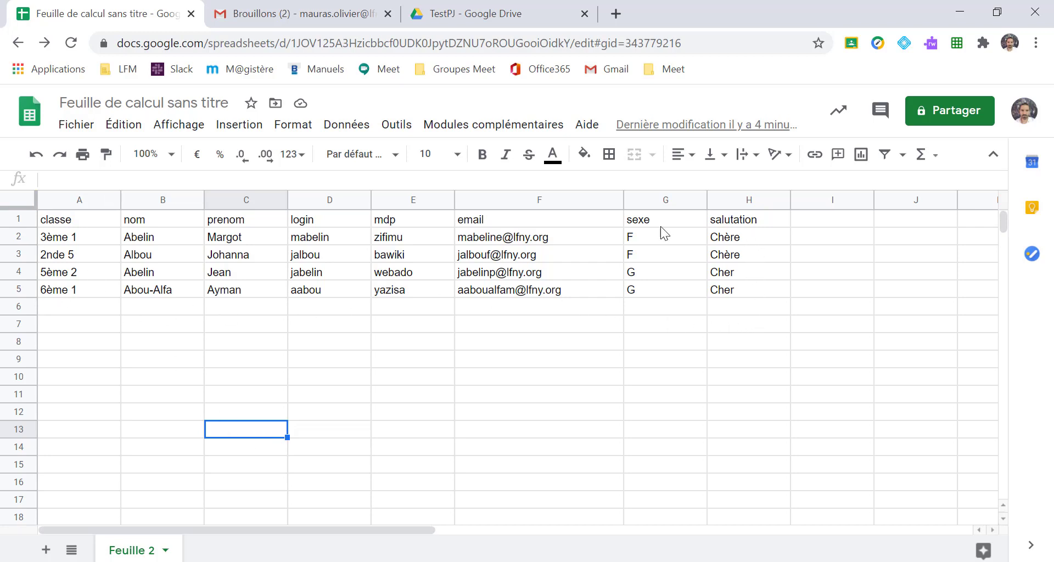
Switch to Gmail, open the draft "Plateforme KWYK - mail simple" and highlight its {{prenom}} placeholder.
left_click(265, 18)
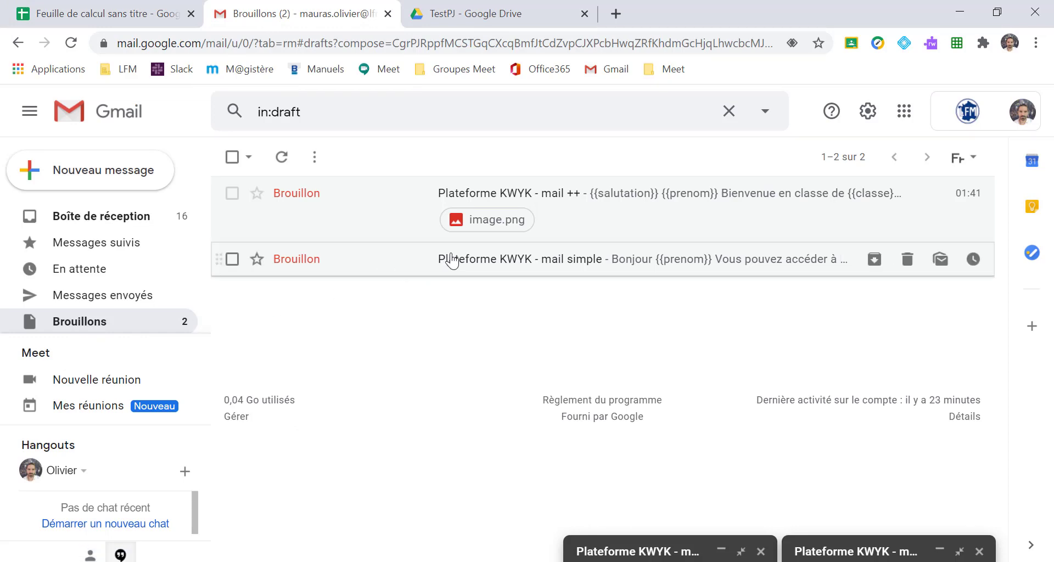
left_click(488, 268)
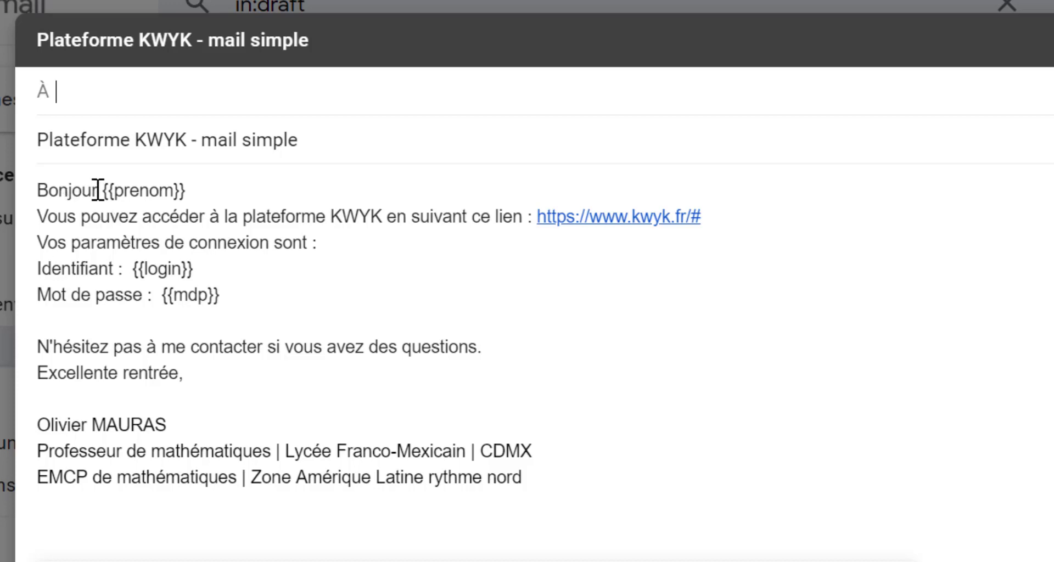
left_click_drag(100, 191, 211, 193)
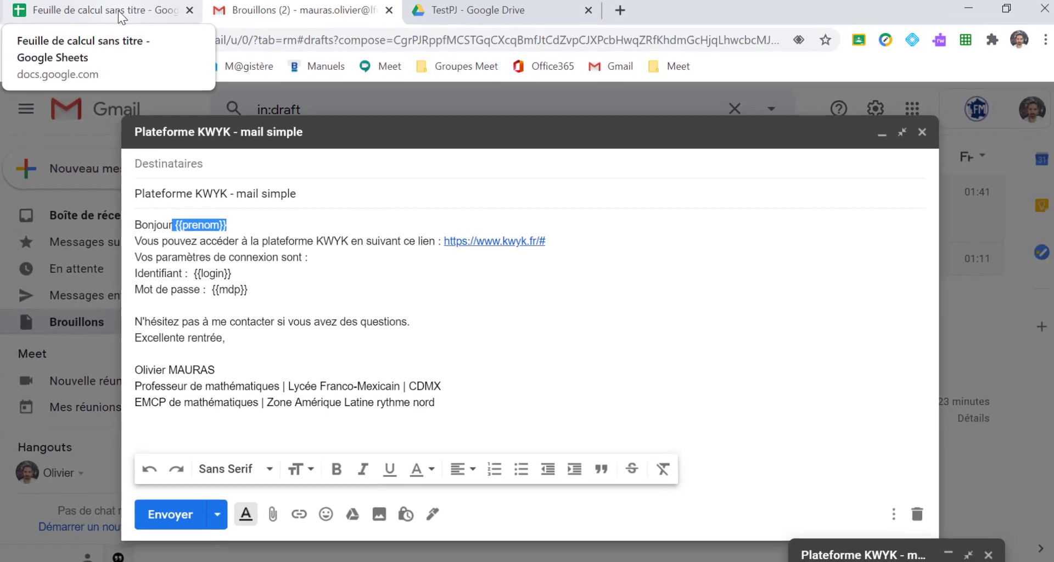
Compare the draft's placeholders {{prenom}}, {{login}} and {{mdp}} with the spreadsheet's column headings, including the email column.
left_click(121, 17)
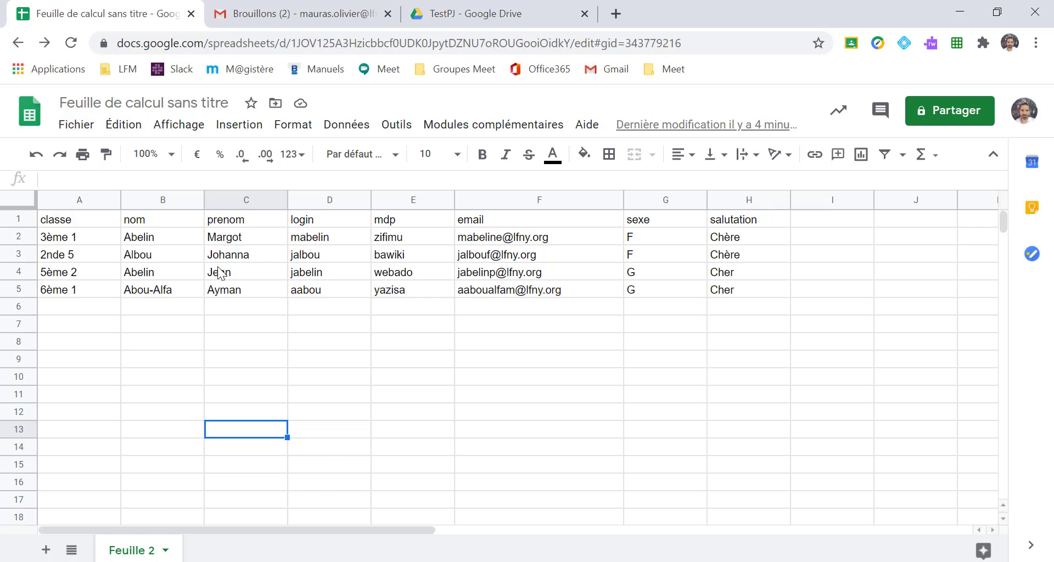
left_click(262, 16)
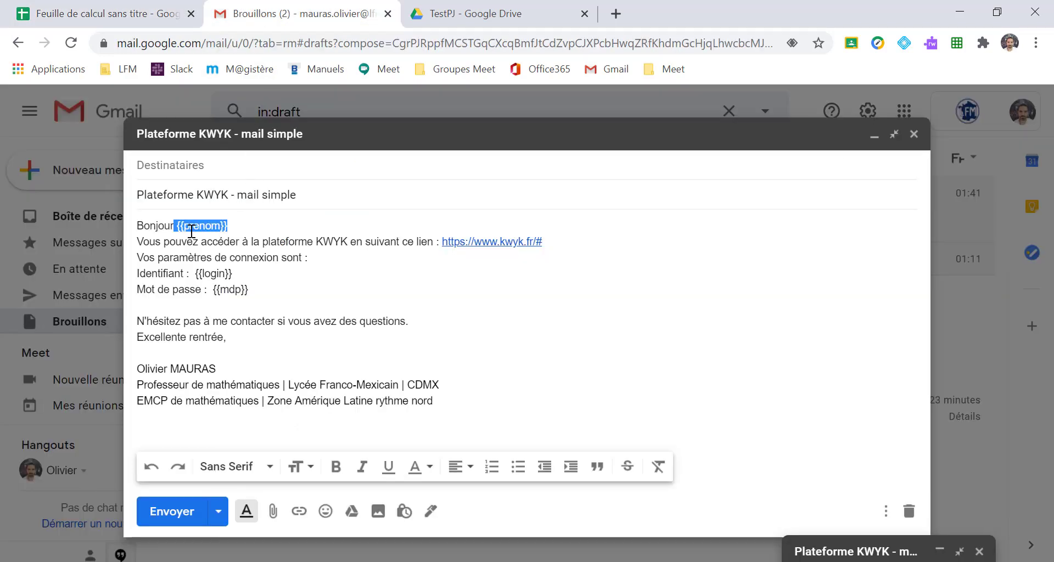
left_click(235, 229)
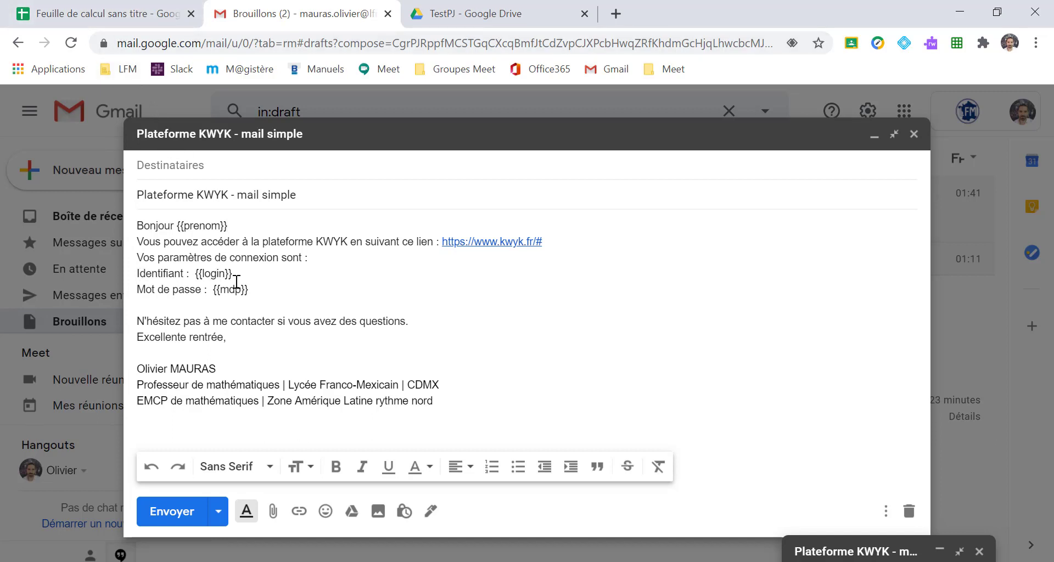
left_click(116, 13)
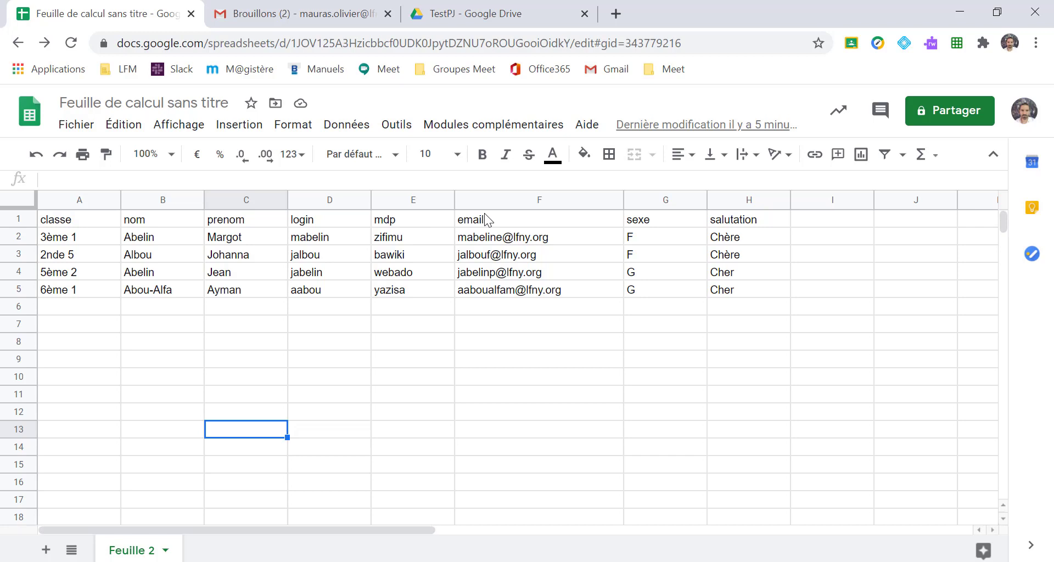
left_click(293, 12)
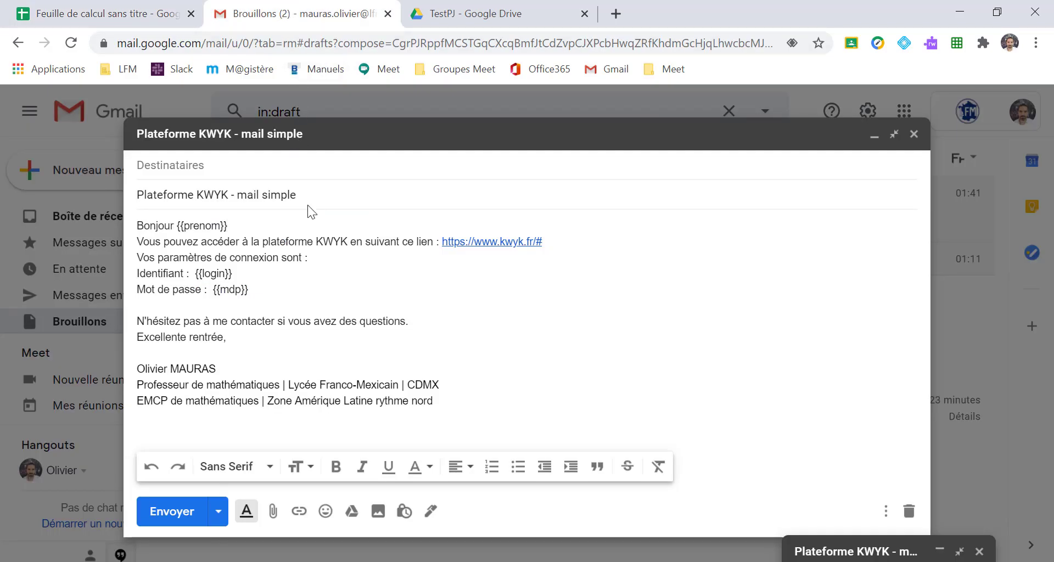
Return to the spreadsheet and start a Yet Another Mail Merge mailing, continuing past the plan notice to the sending options.
left_click(153, 15)
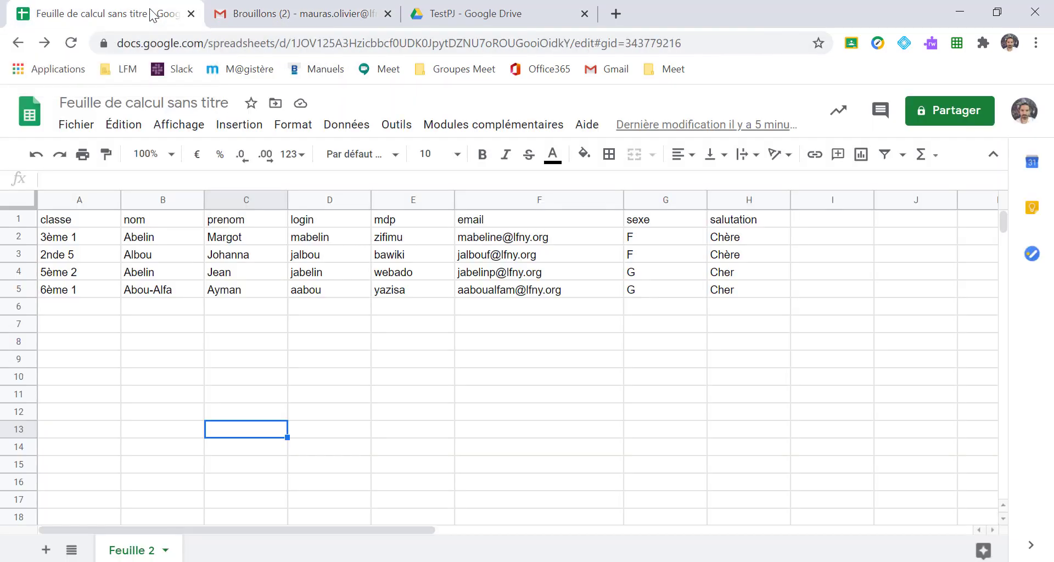
left_click(451, 129)
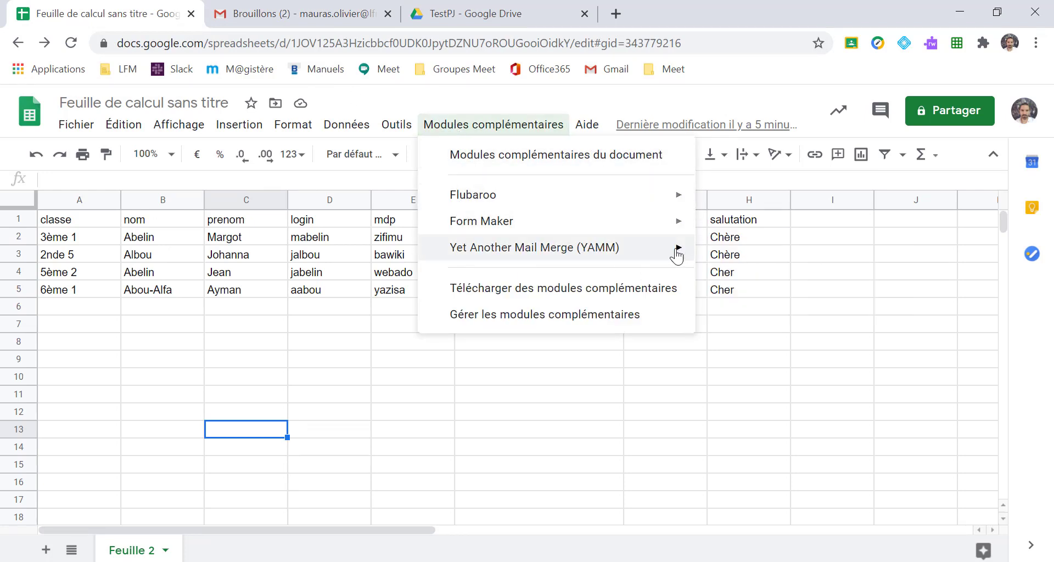
mouse_move(679, 252)
left_click(742, 256)
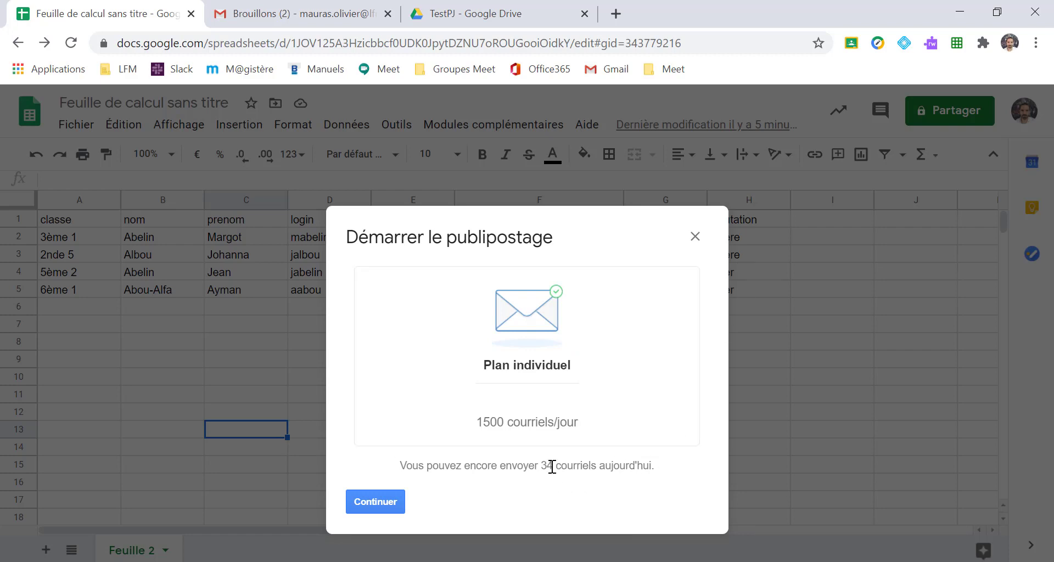
left_click(378, 502)
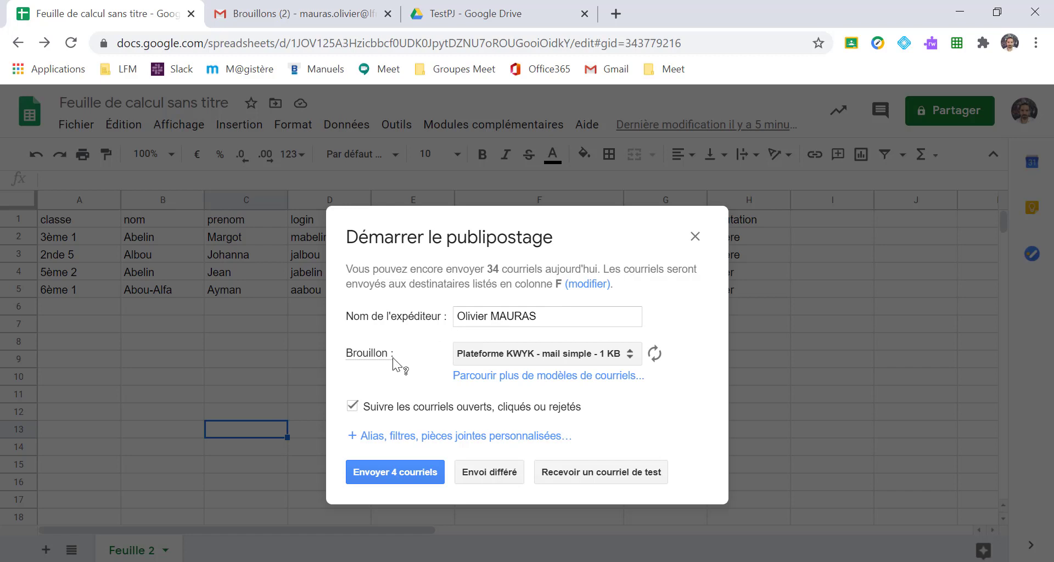
Compare the drafts offered for the mail merge with those saved in Gmail, minimising the open draft message there.
left_click(548, 356)
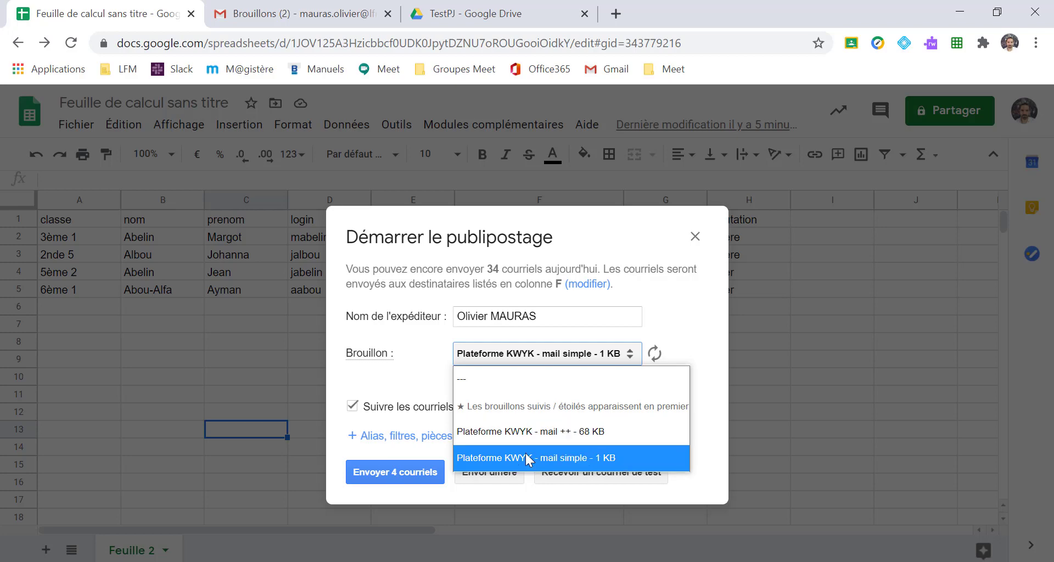
left_click(302, 13)
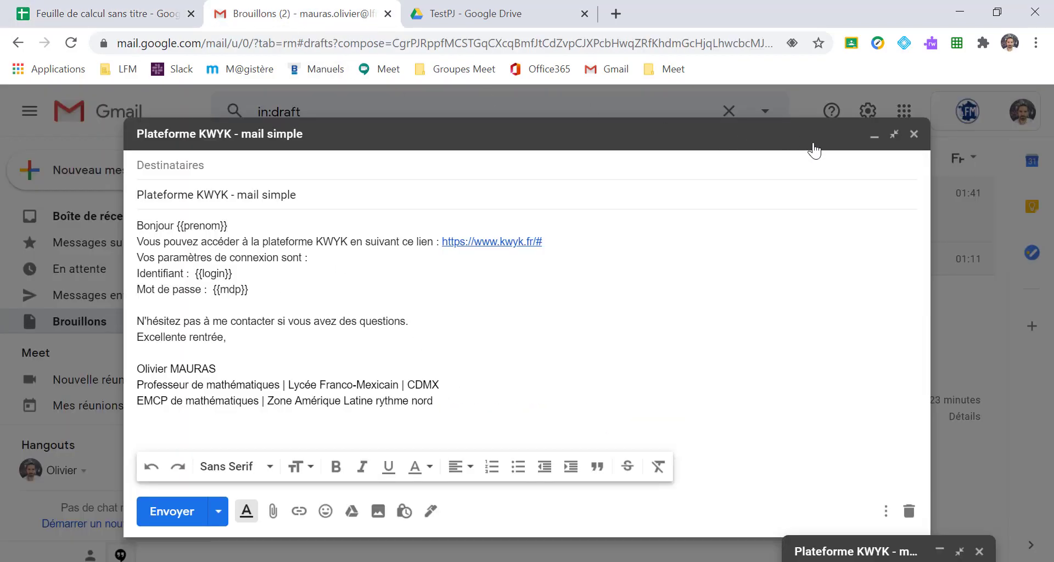
left_click(874, 135)
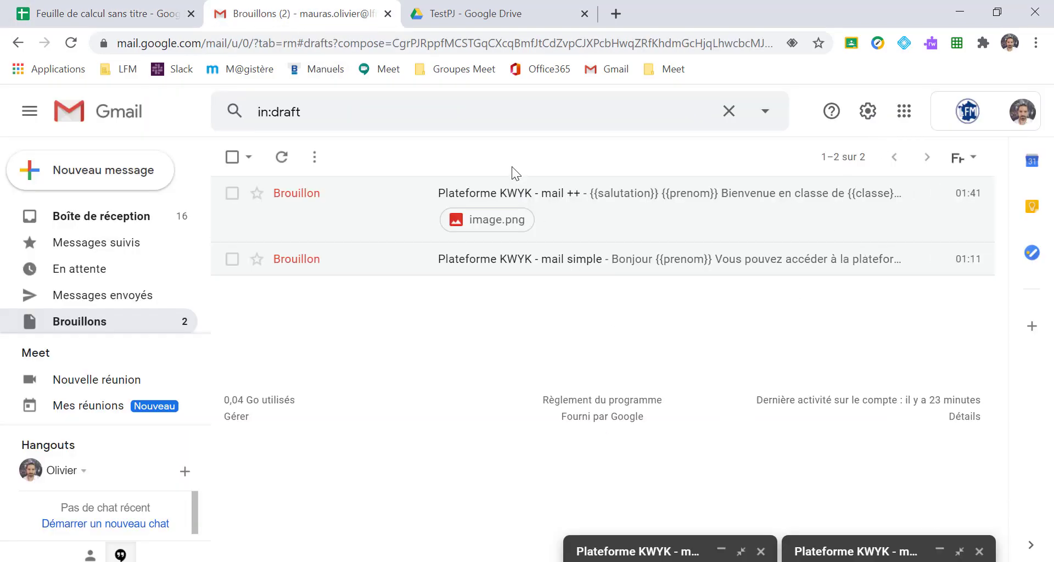
left_click(111, 16)
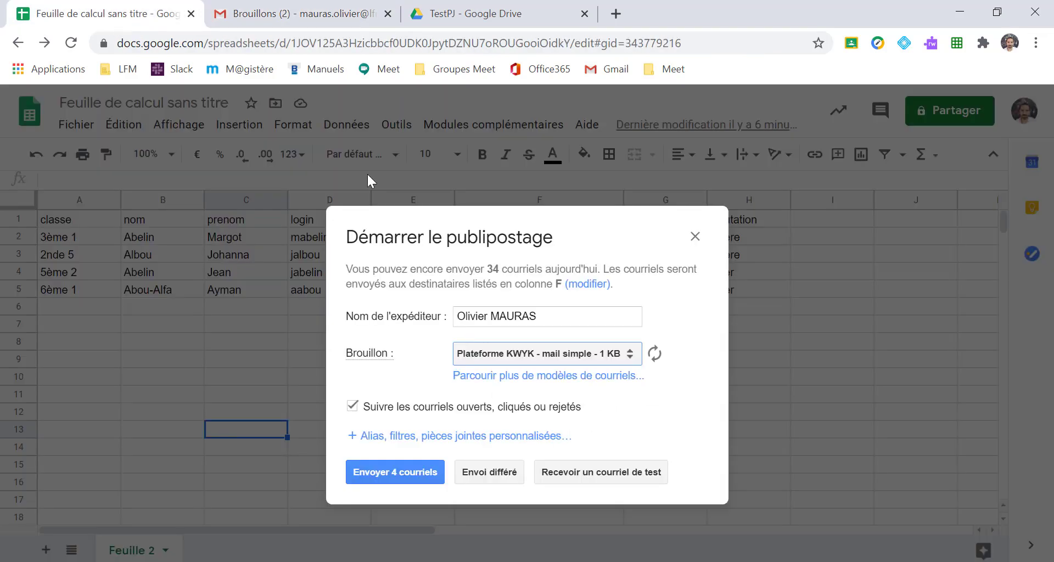
Keep "Plateforme KWYK - mail simple" as the merge draft and send a test email.
left_click(615, 355)
left_click(614, 351)
left_click(567, 472)
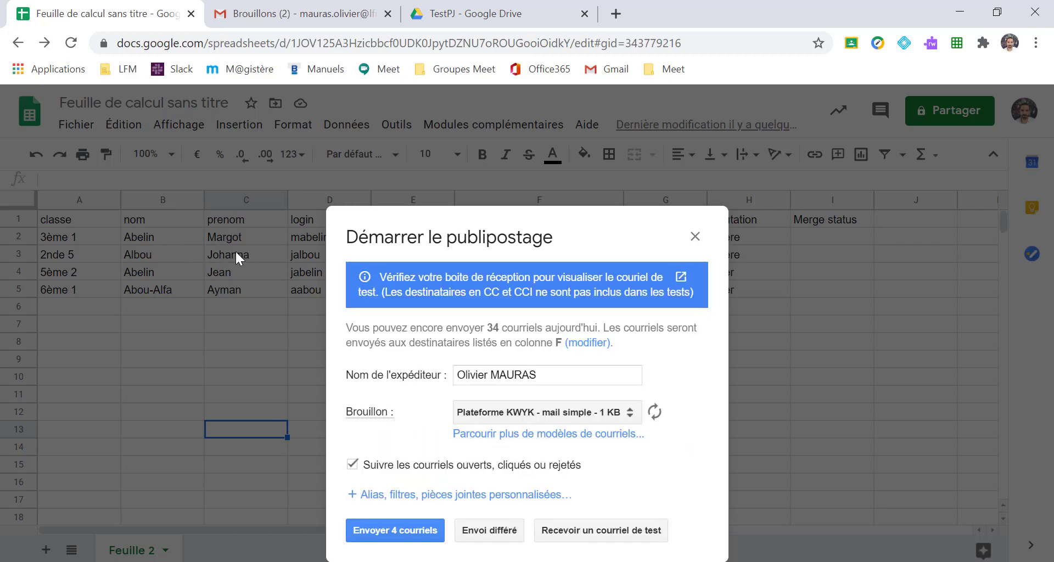
Switch to Gmail, refresh the inbox and open the newly received "Plateforme KWYK - mail simple" test email to check its personalised fields.
left_click(277, 13)
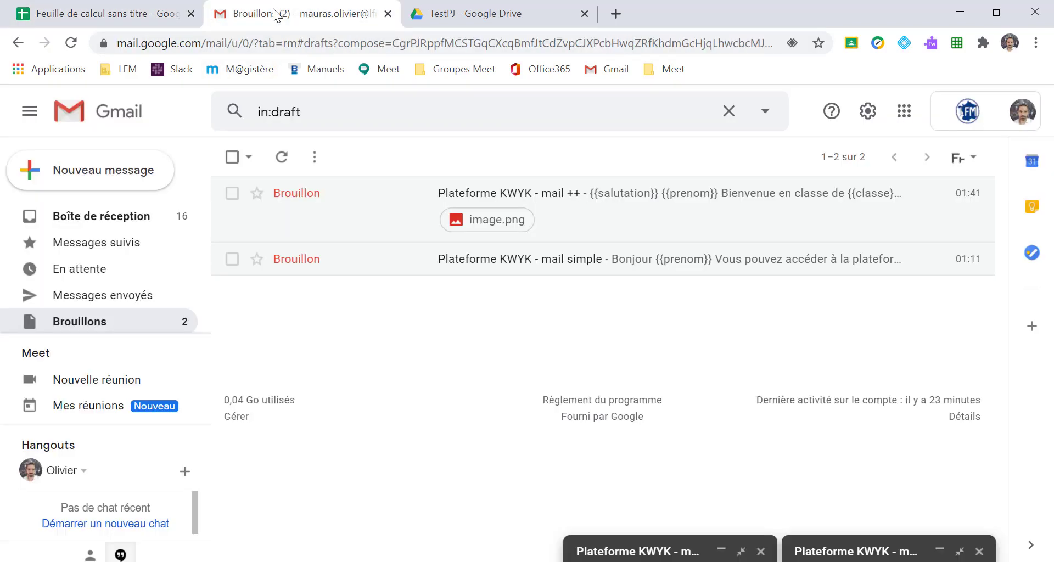
left_click(79, 217)
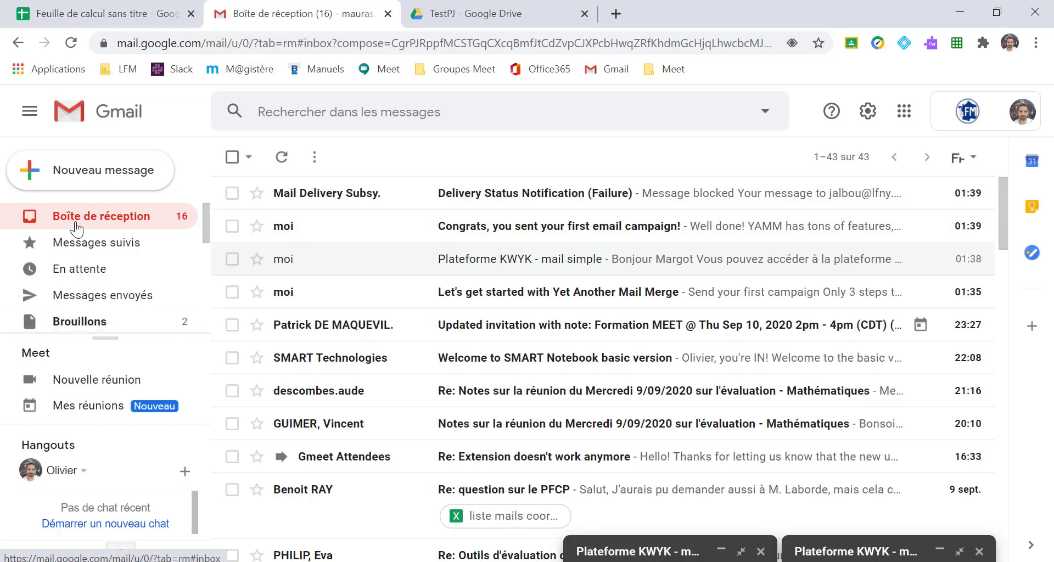
left_click(284, 162)
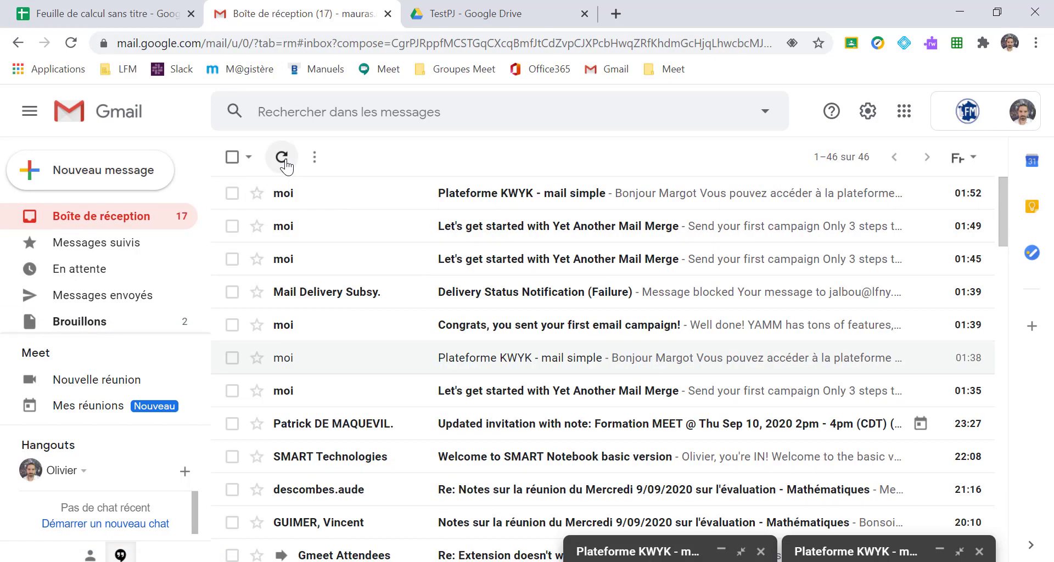
left_click(490, 206)
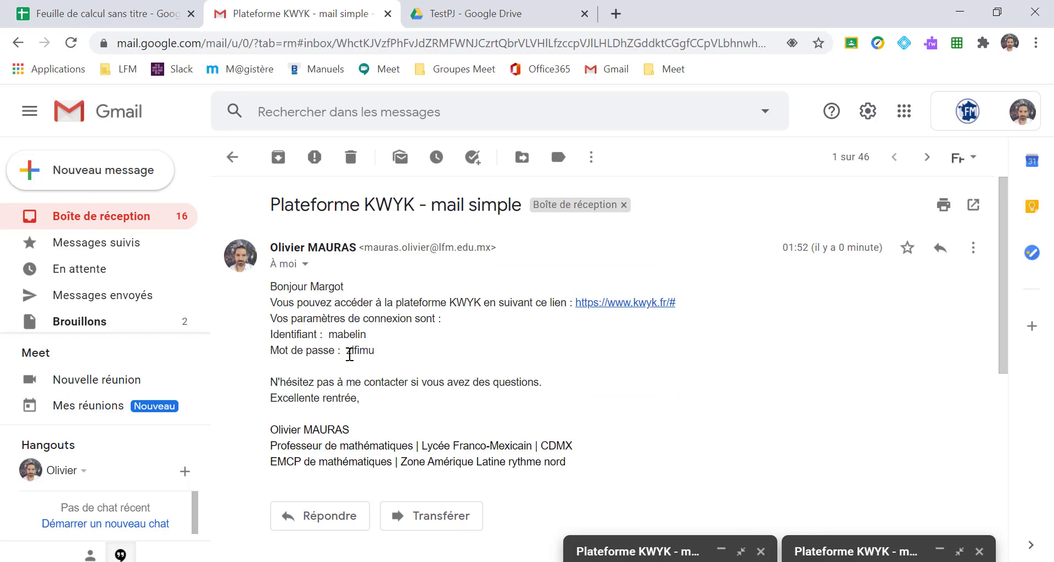
Return to the spreadsheet, close the mail merge dialog without sending and delete the "Merge status" column.
left_click(92, 18)
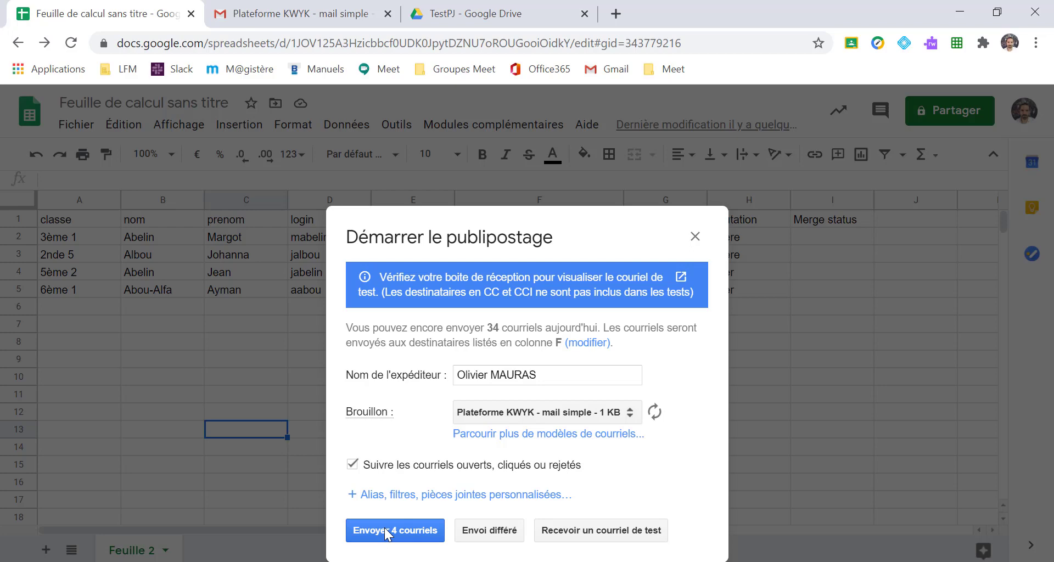
left_click(695, 236)
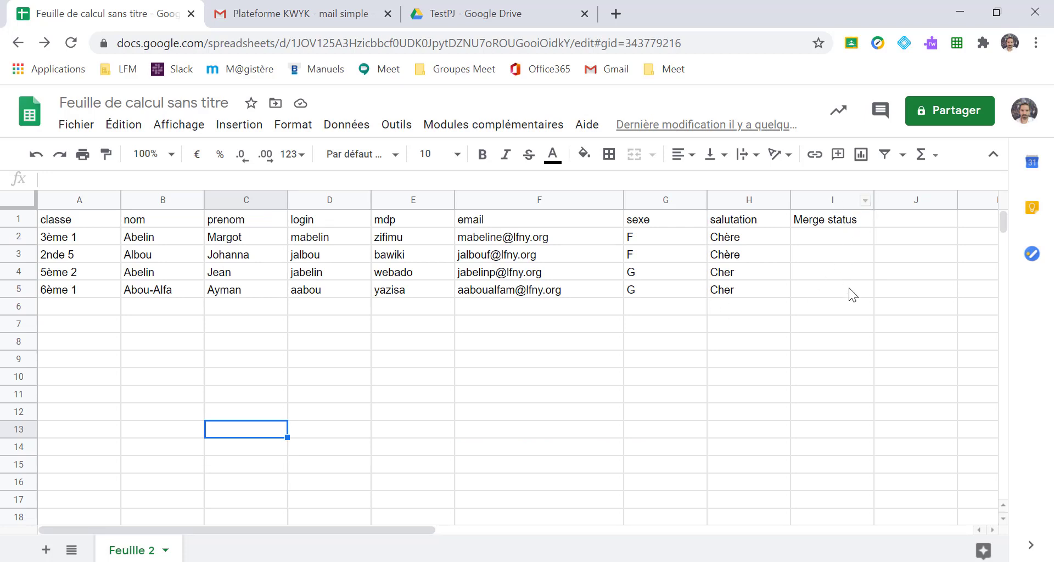
left_click(865, 204)
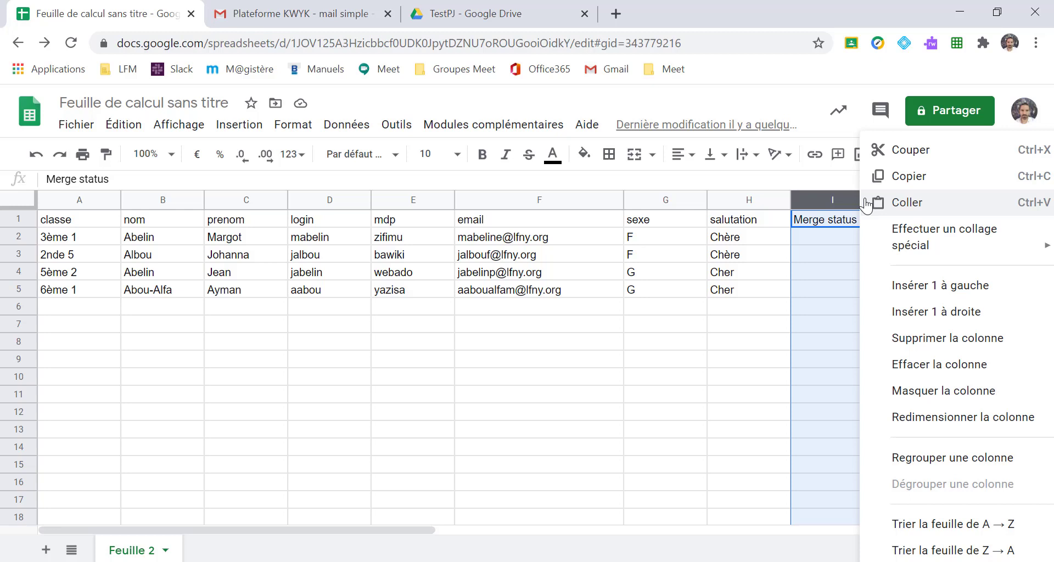
left_click(920, 339)
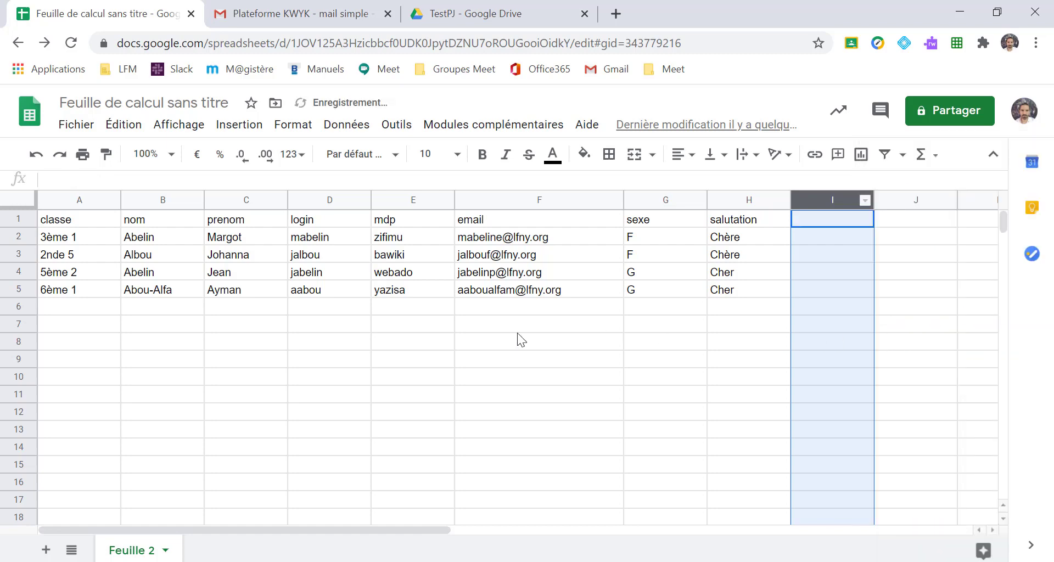
left_click(431, 345)
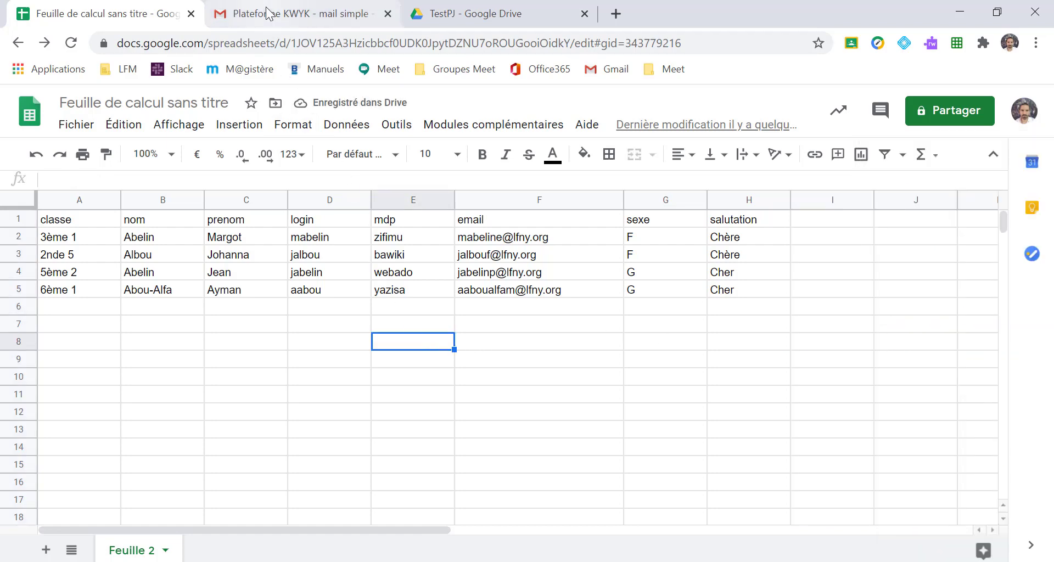
Open the "Plateforme KWYK - mail ++" draft in Gmail and compare its placeholders, including {{salutation}} and {{classe}}, with the spreadsheet's columns.
left_click(267, 14)
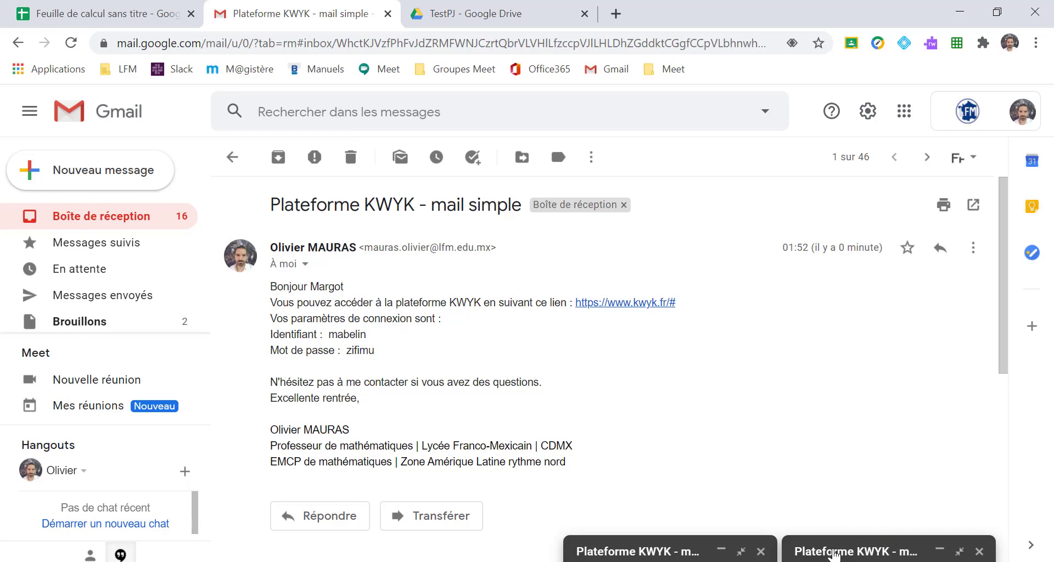
left_click(689, 552)
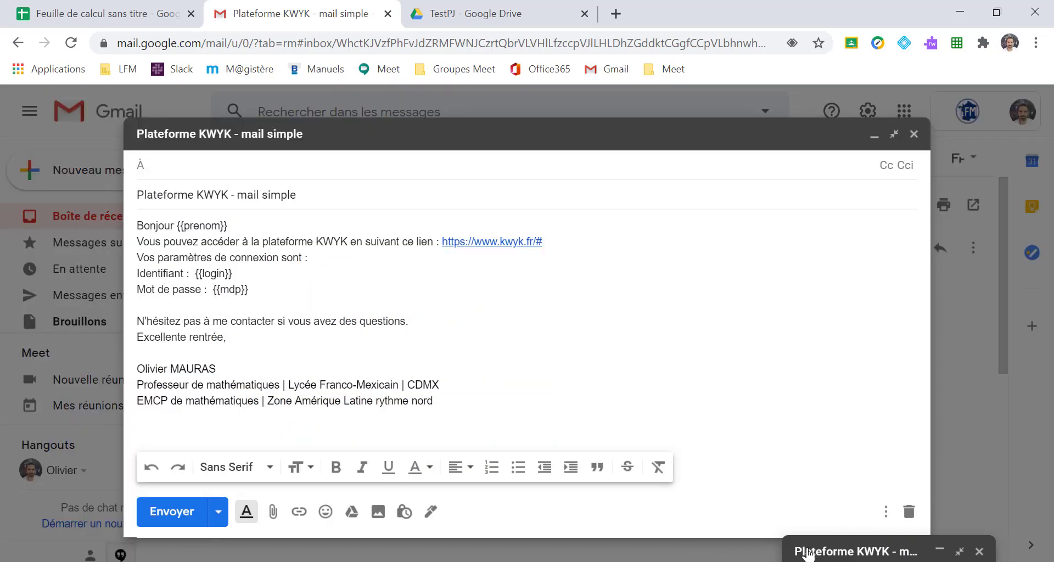
left_click(848, 552)
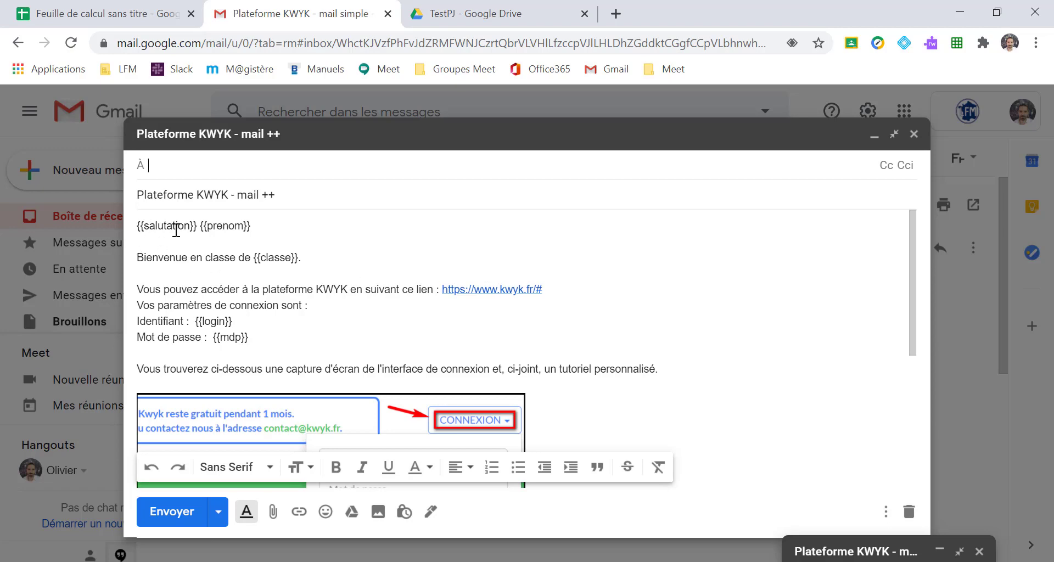
left_click(101, 17)
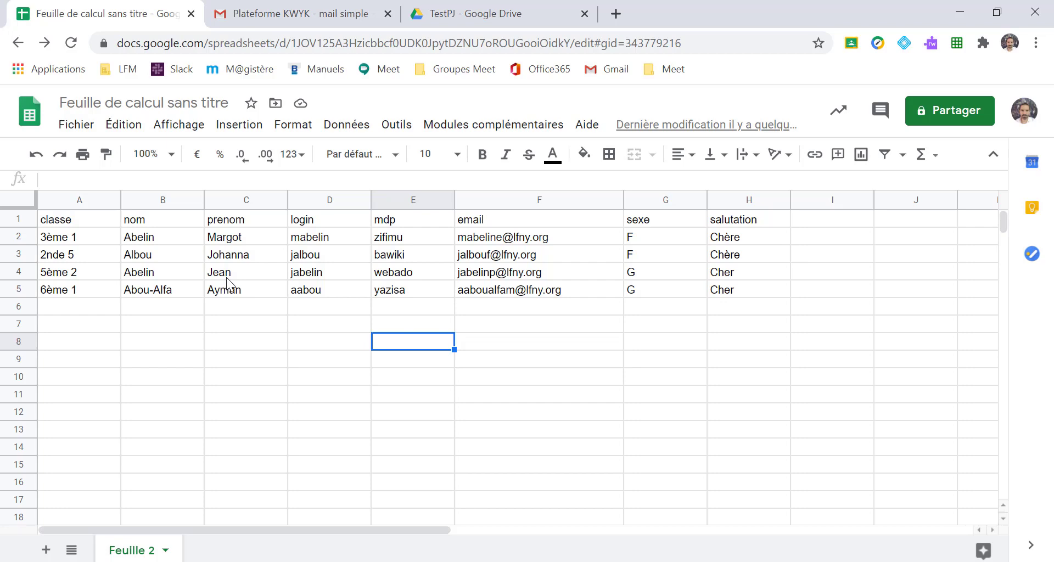
left_click(285, 19)
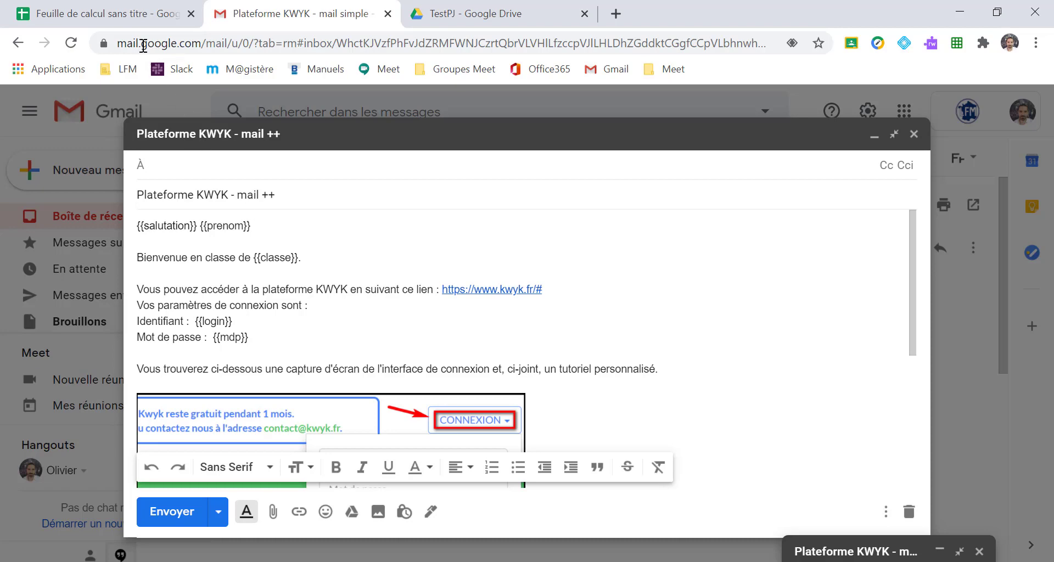
left_click(107, 12)
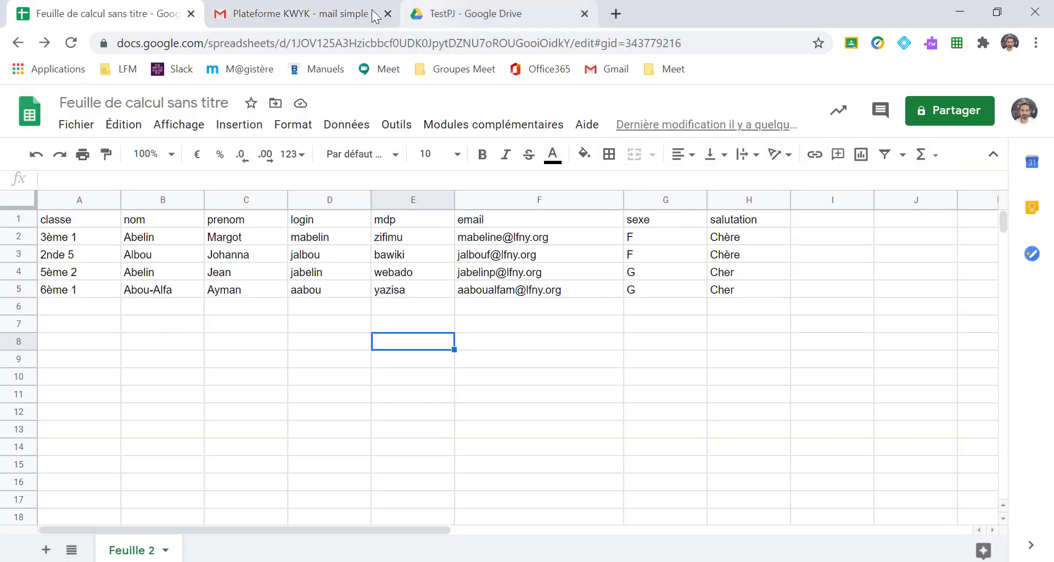
Return to the "Plateforme KWYK - mail ++" draft and examine its embedded login screenshot and the sentence about the personalised tutorial attachment.
left_click(307, 12)
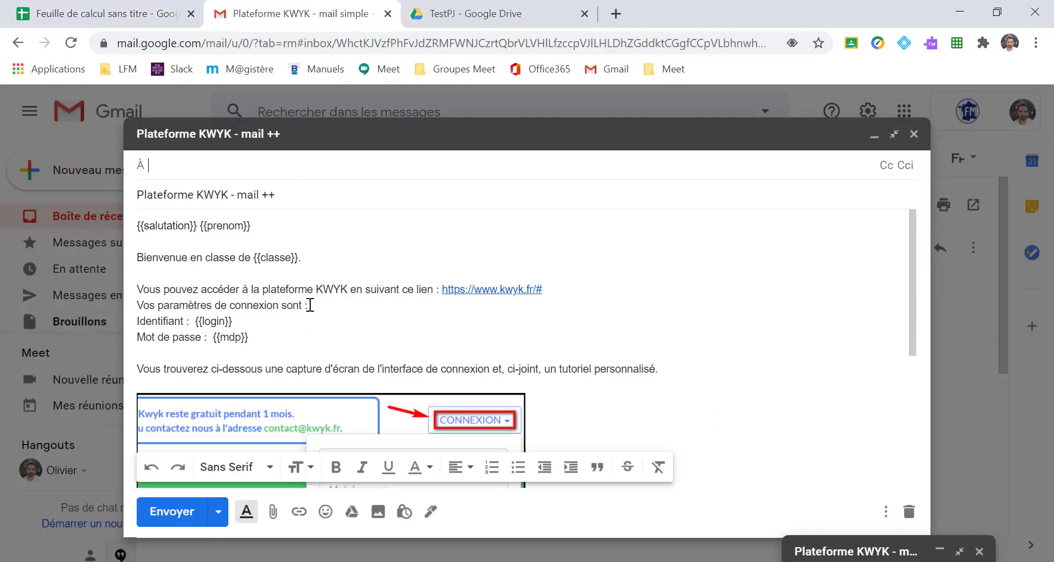
scroll(310, 295, "down", 2)
scroll(310, 295, "down", 1)
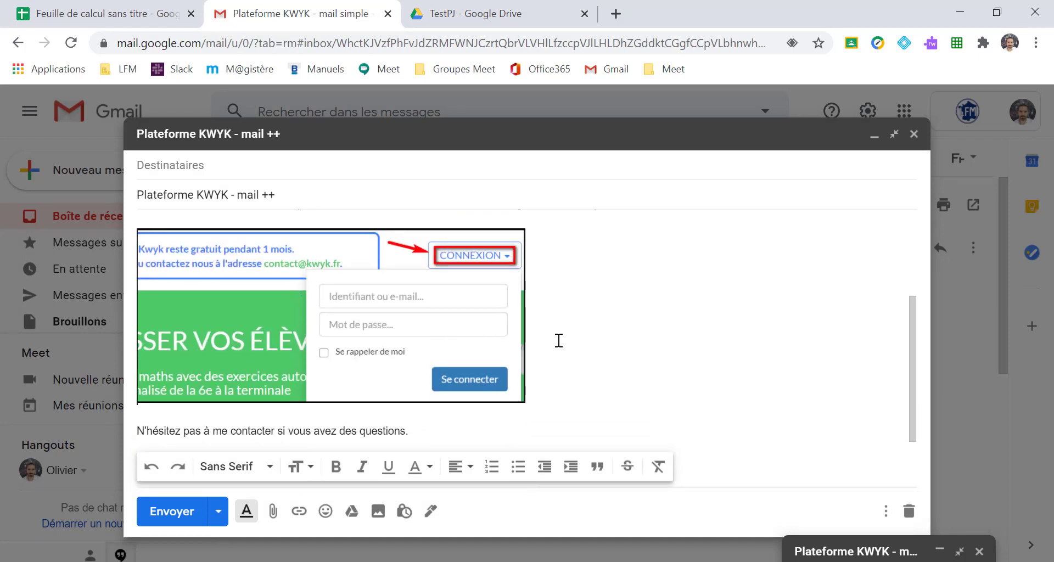
scroll(559, 340, "up", 1)
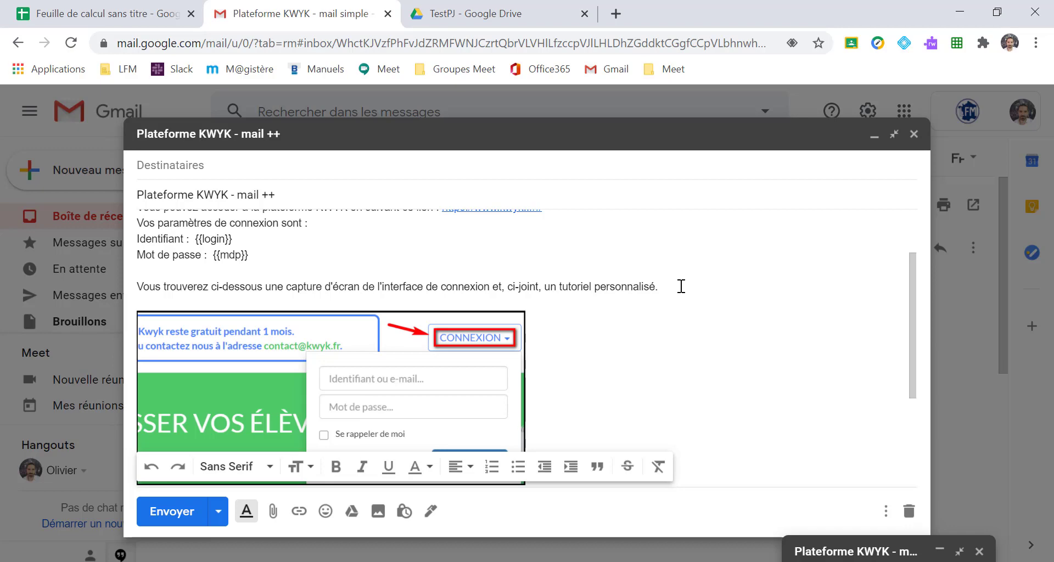
Start a new Yet Another Mail Merge mailing with the "Plateforme KWYK - mail ++" draft and open its alias, filter and personalised attachment options.
left_click(154, 16)
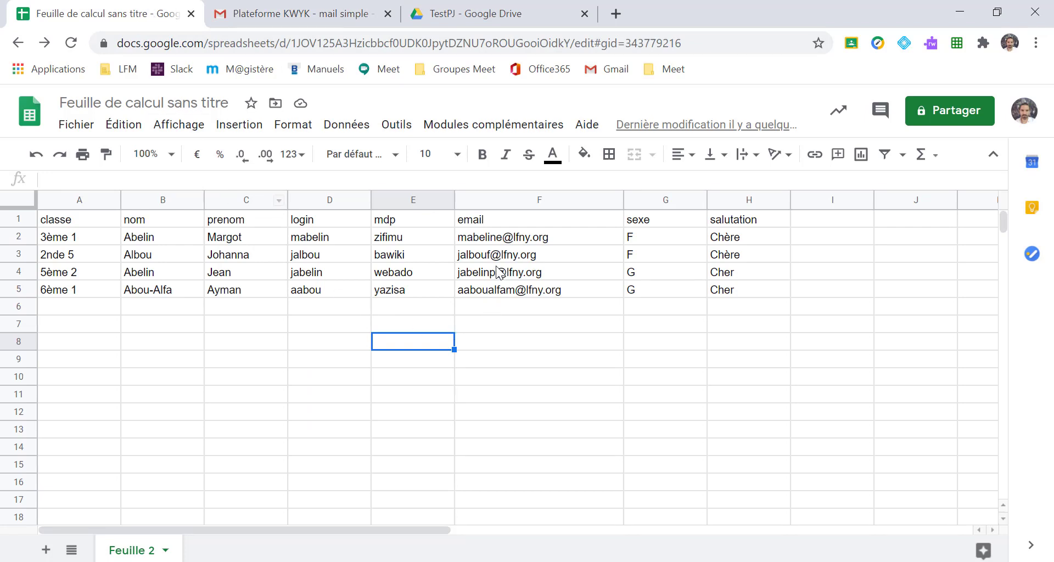
left_click(493, 125)
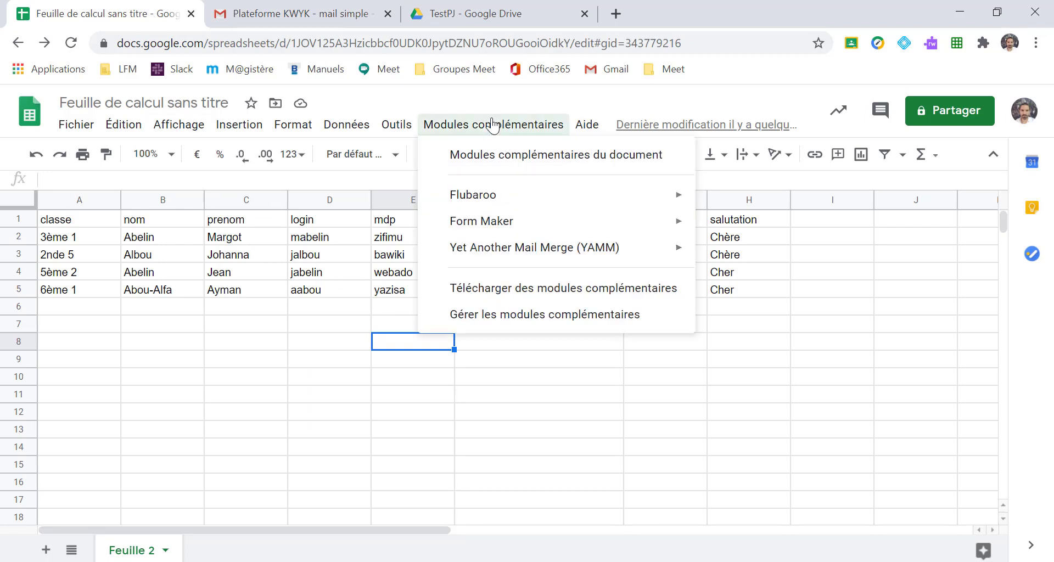
mouse_move(482, 252)
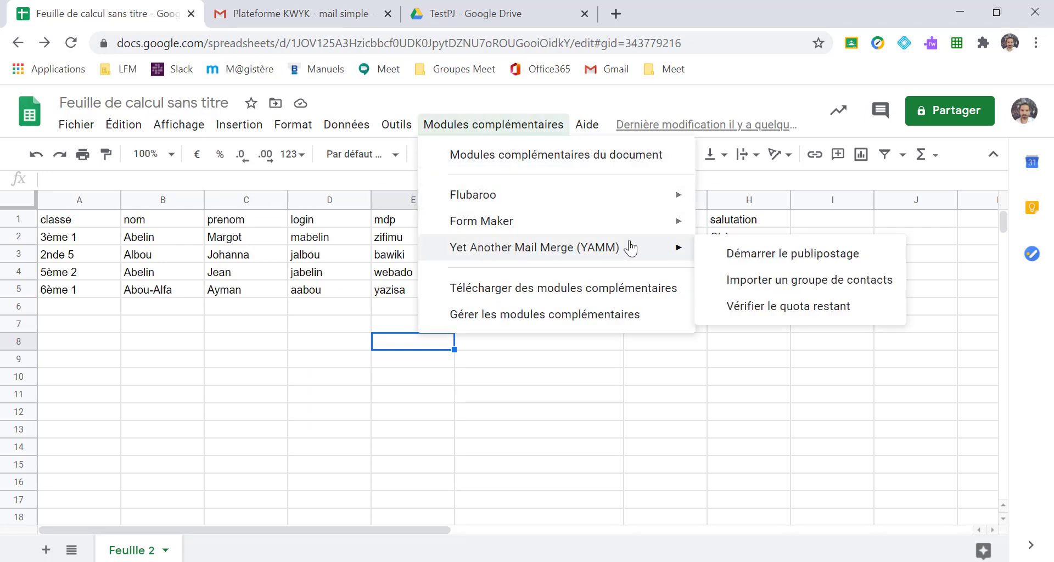
left_click(752, 263)
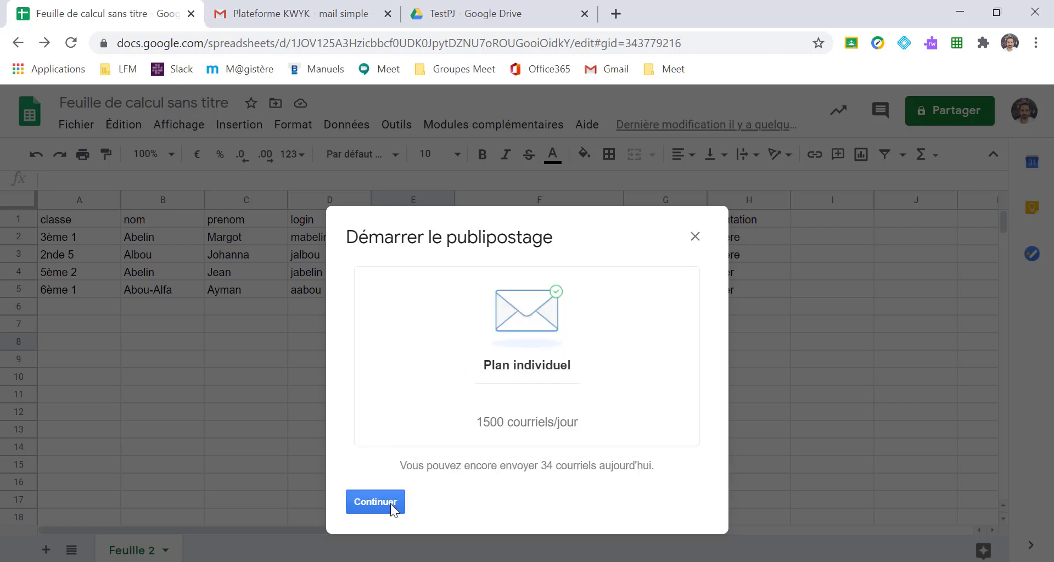
left_click(367, 491)
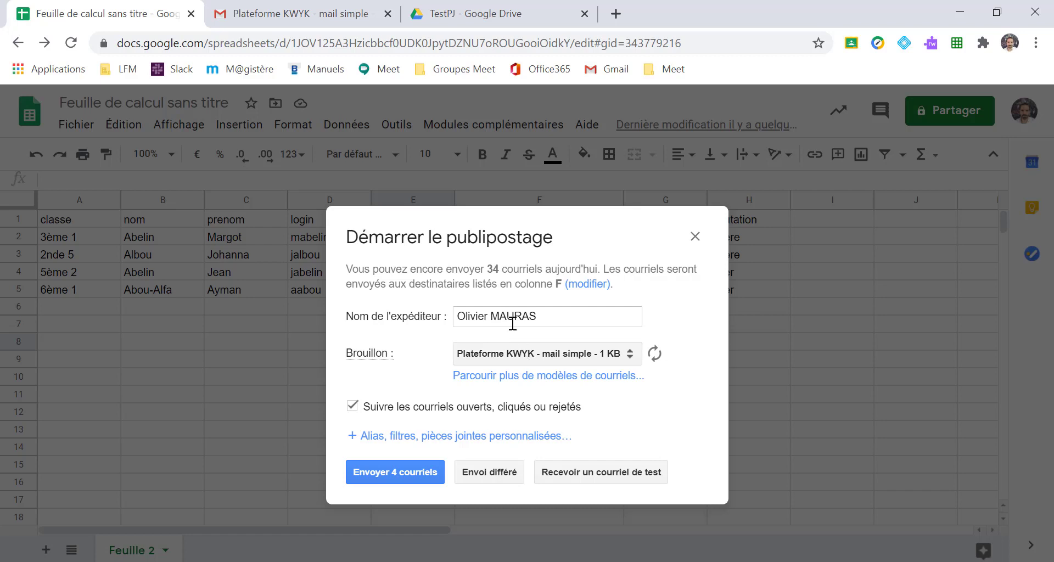
left_click(518, 354)
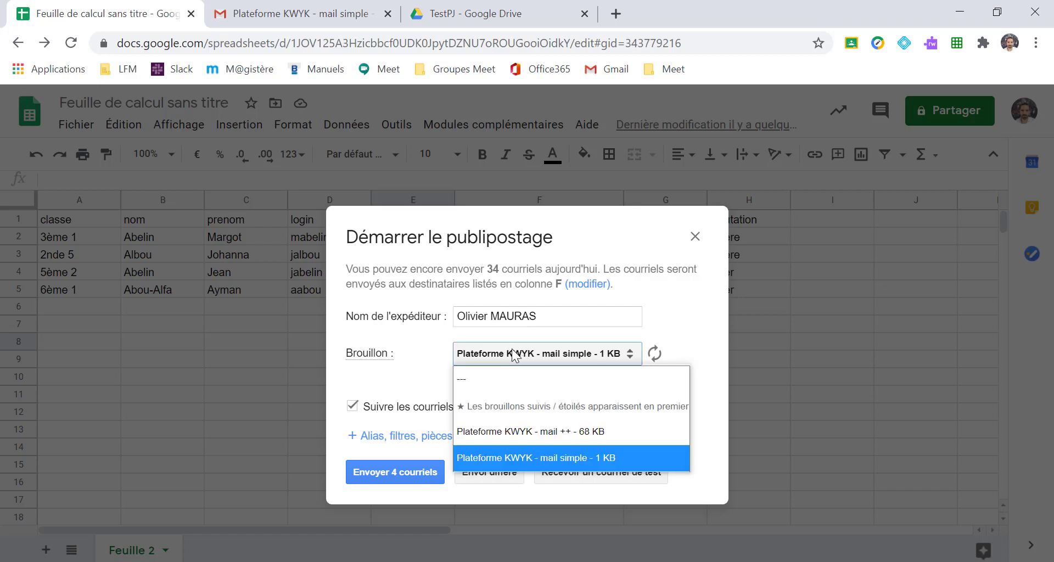
left_click(509, 437)
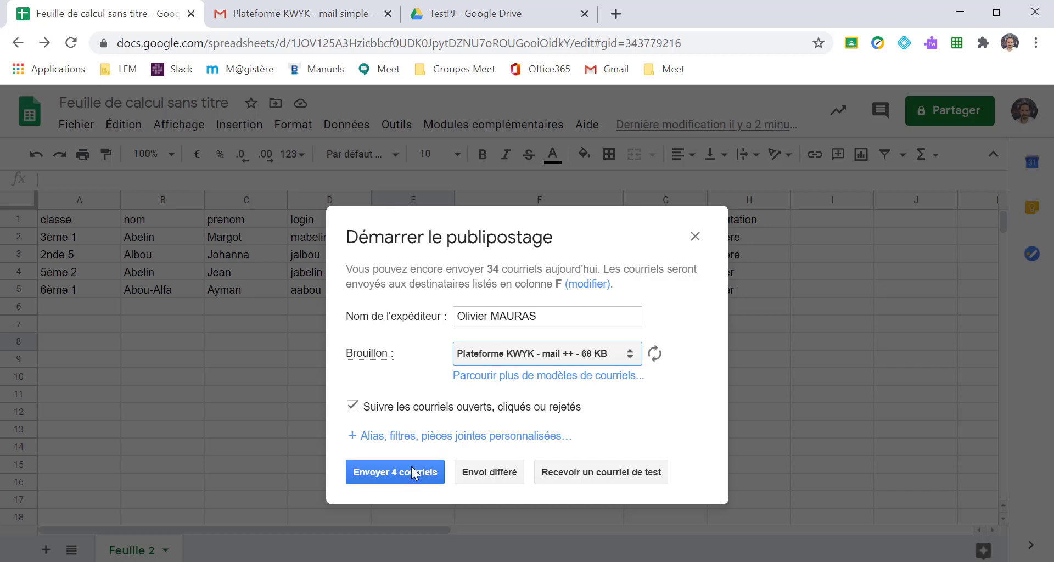
left_click(437, 437)
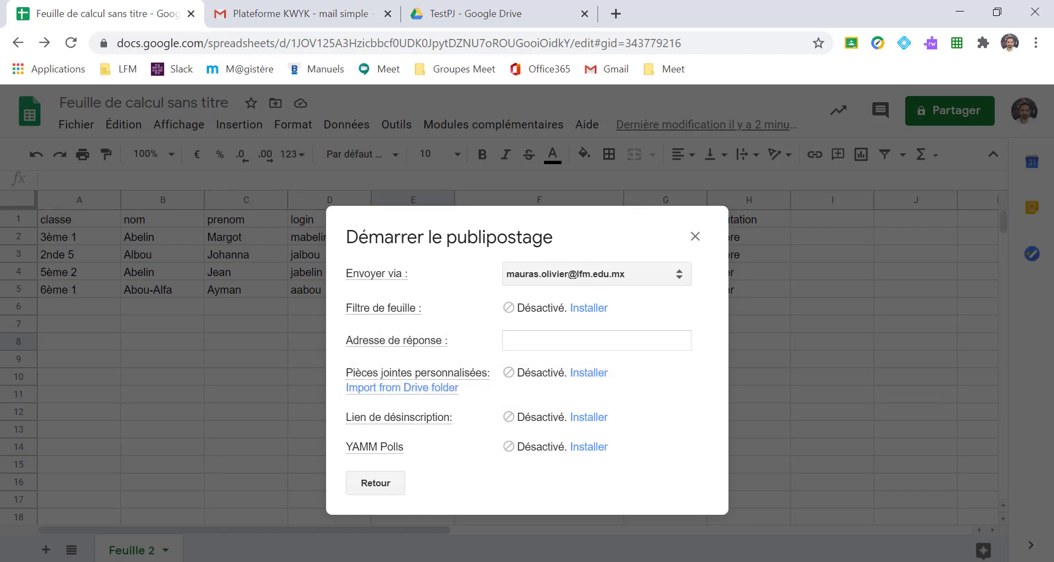
Compare the personalised PDFs in the local Test_PJ folder with those in the TestPJ folder on Google Drive.
key("alt+Tab")
left_click_drag(661, 230, 242, 94)
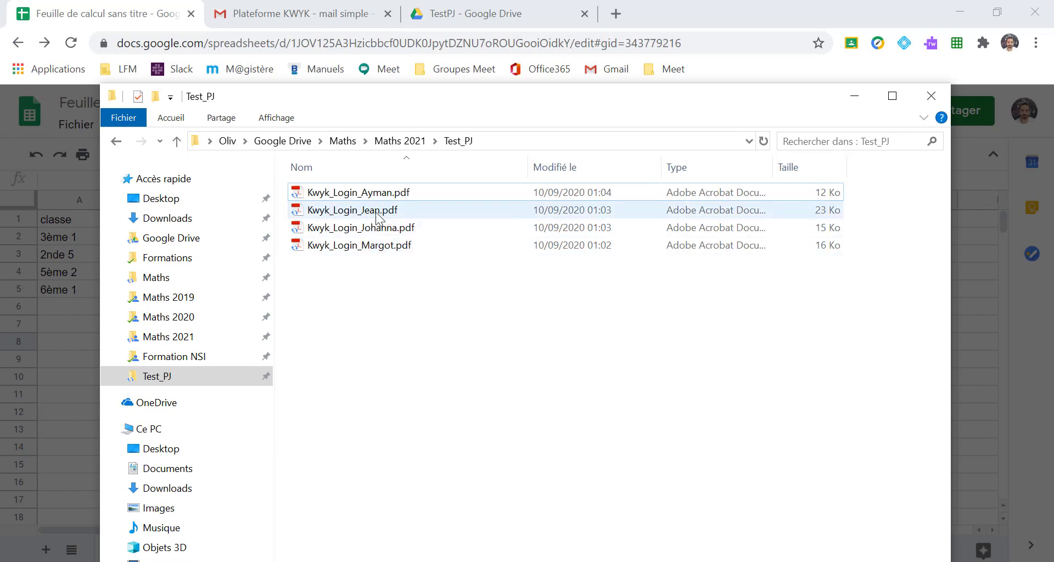
left_click(850, 99)
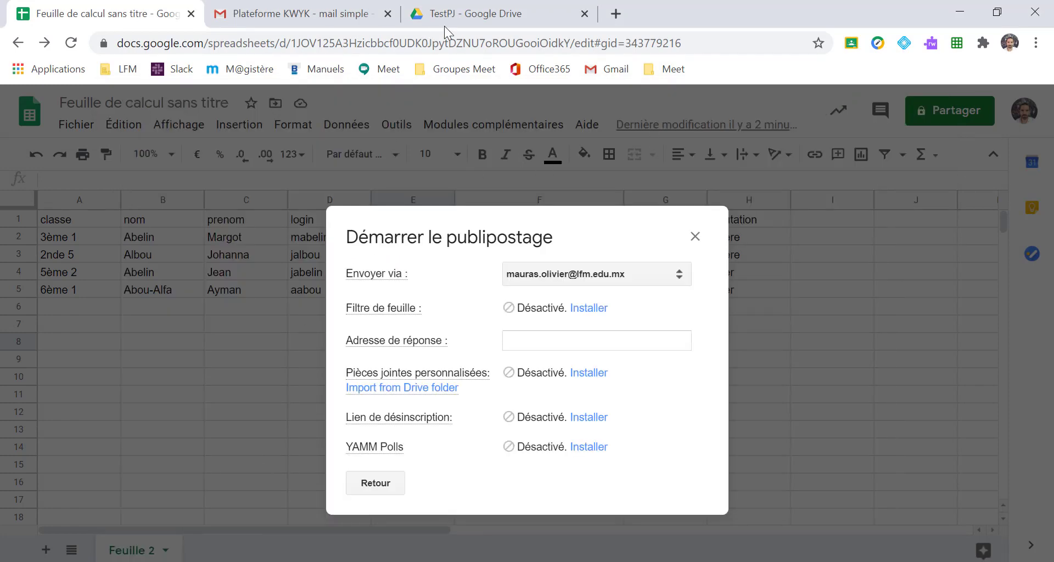
left_click(461, 16)
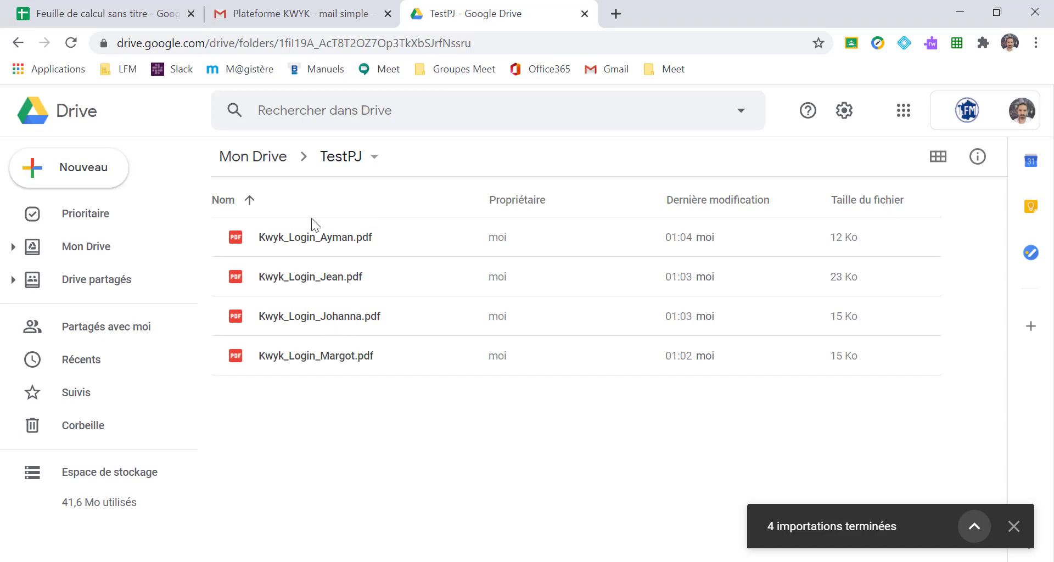
Back in the spreadsheet, choose the Drive folder TestPJ as the source of personalised attachments and set "prenom" as the matching column.
left_click(105, 17)
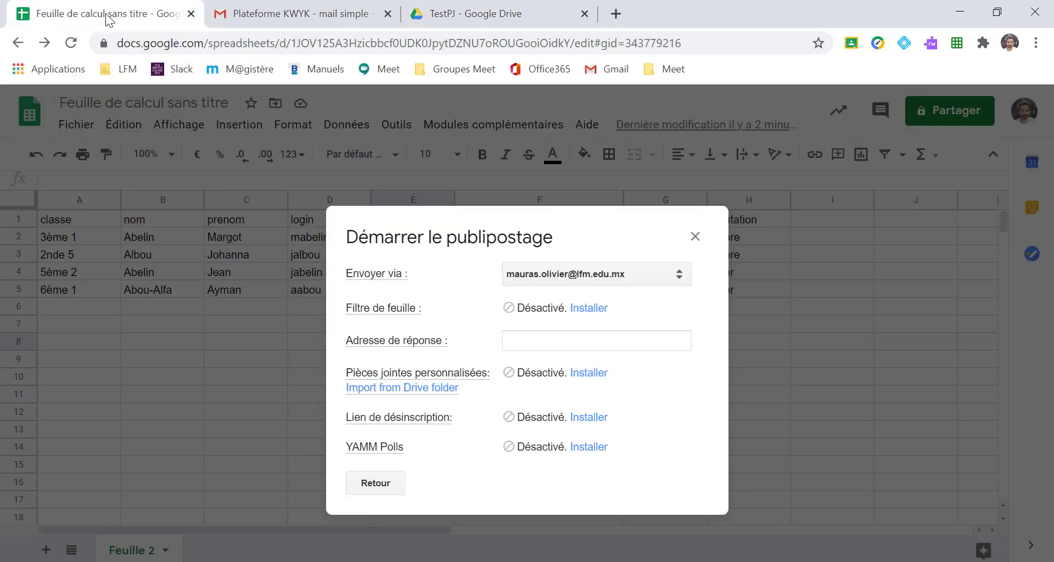
left_click(376, 389)
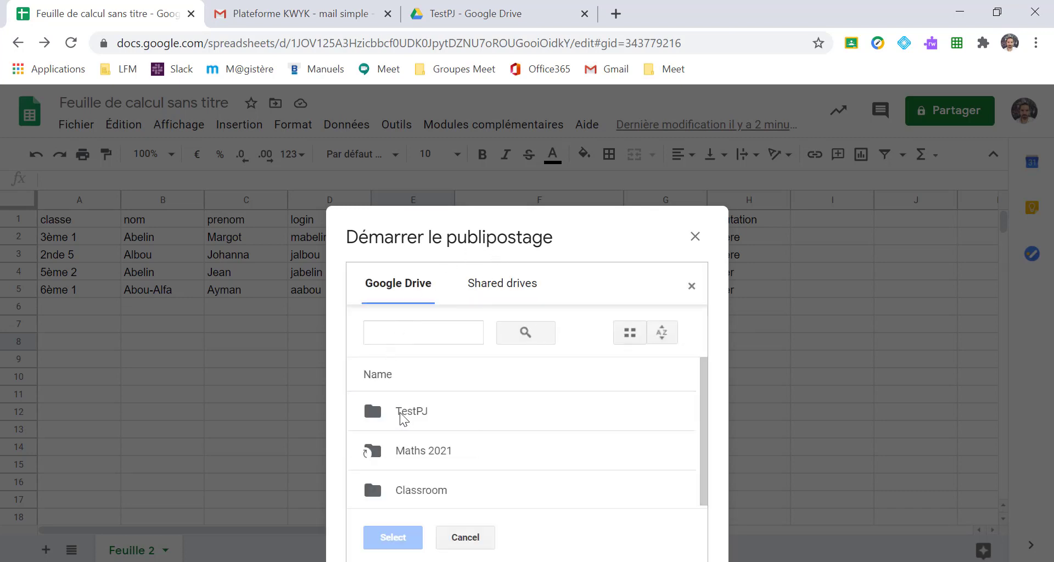
left_click(478, 16)
left_click(114, 13)
left_click(410, 408)
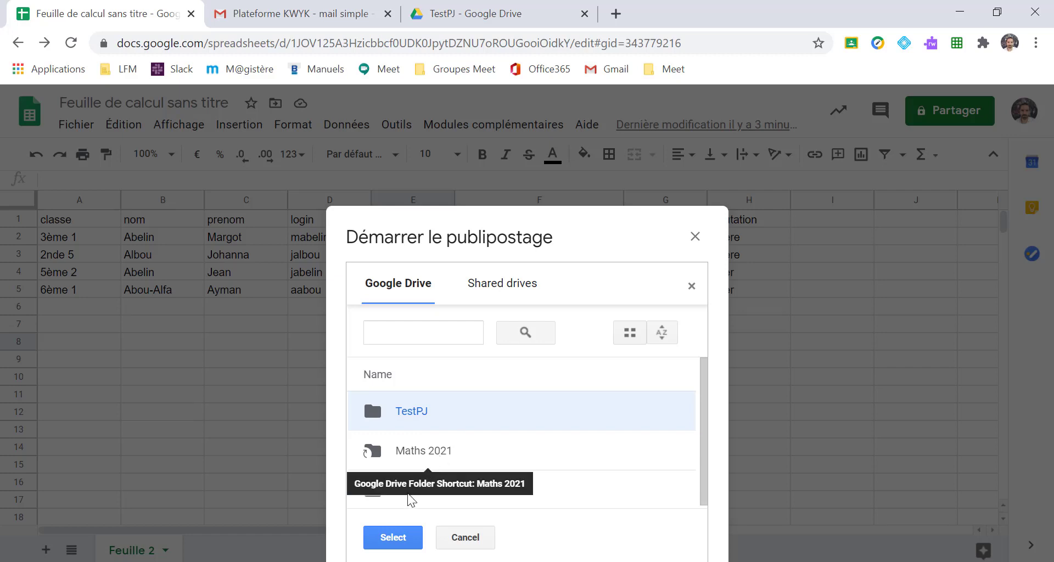
left_click(392, 537)
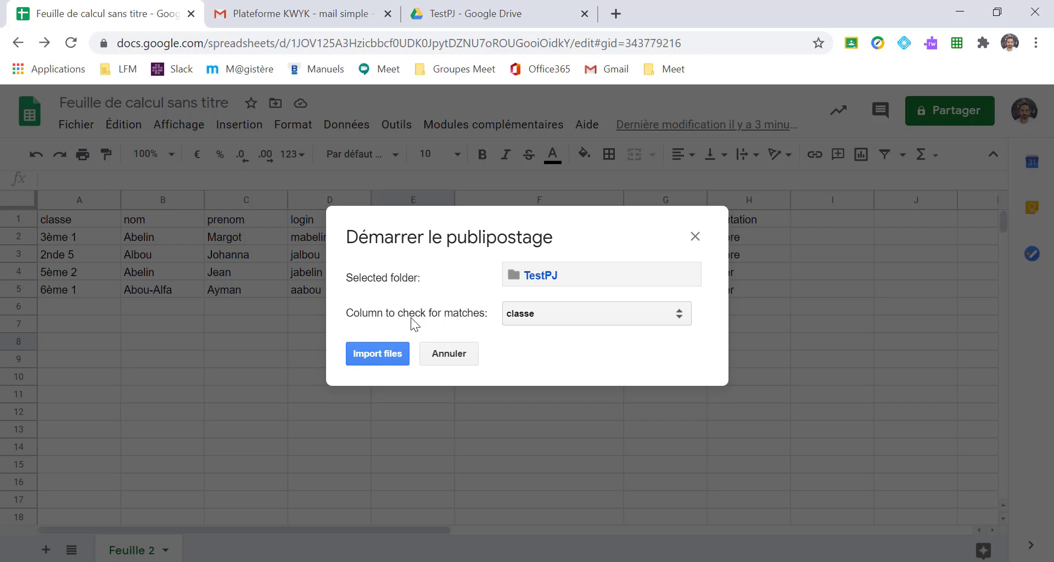
left_click(570, 315)
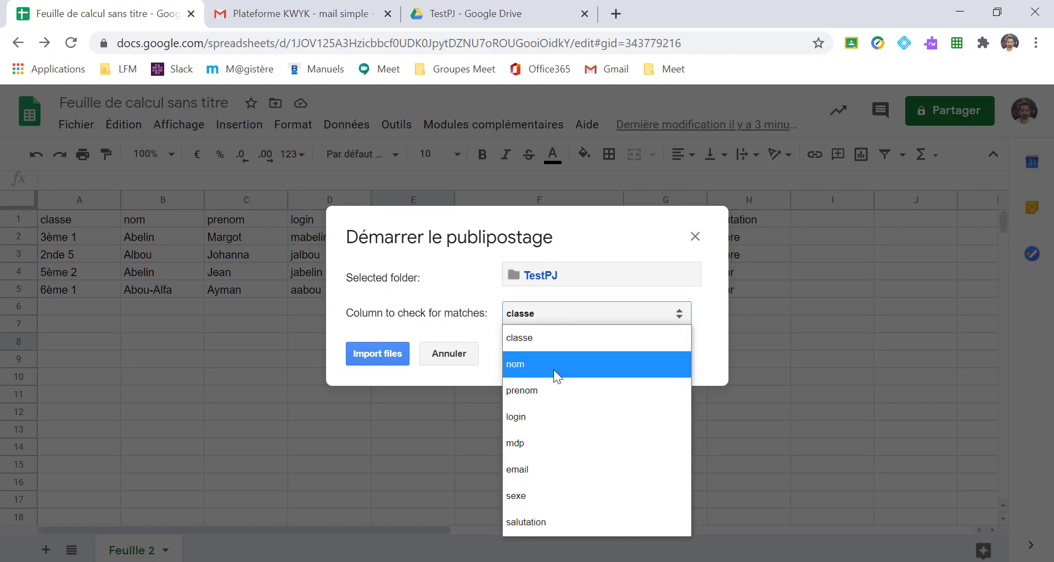
left_click(547, 395)
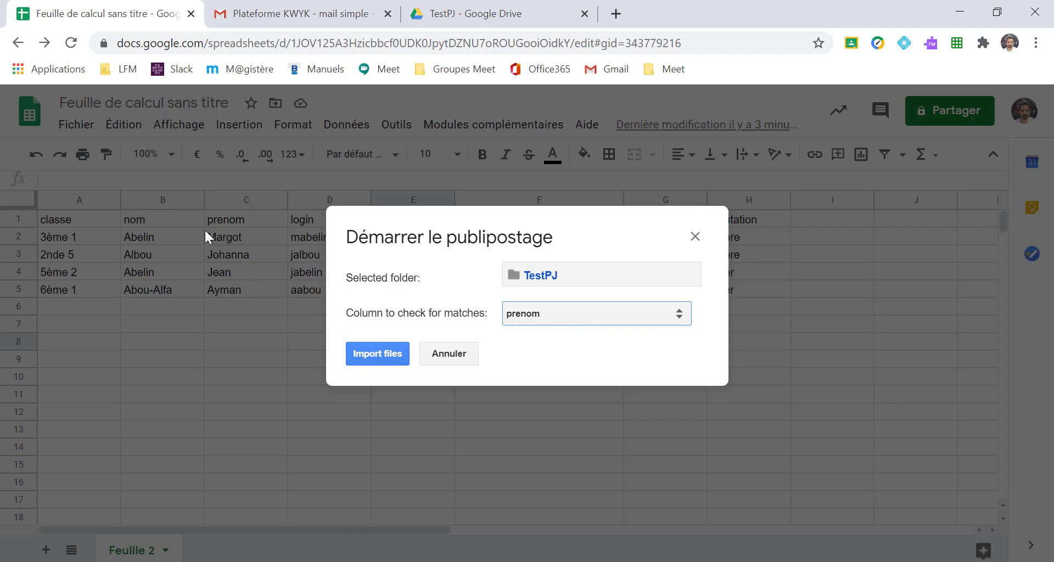
Check the PDF names in the Drive folder TestPJ, import the matching files as personalised attachments, and send a test email.
left_click(445, 15)
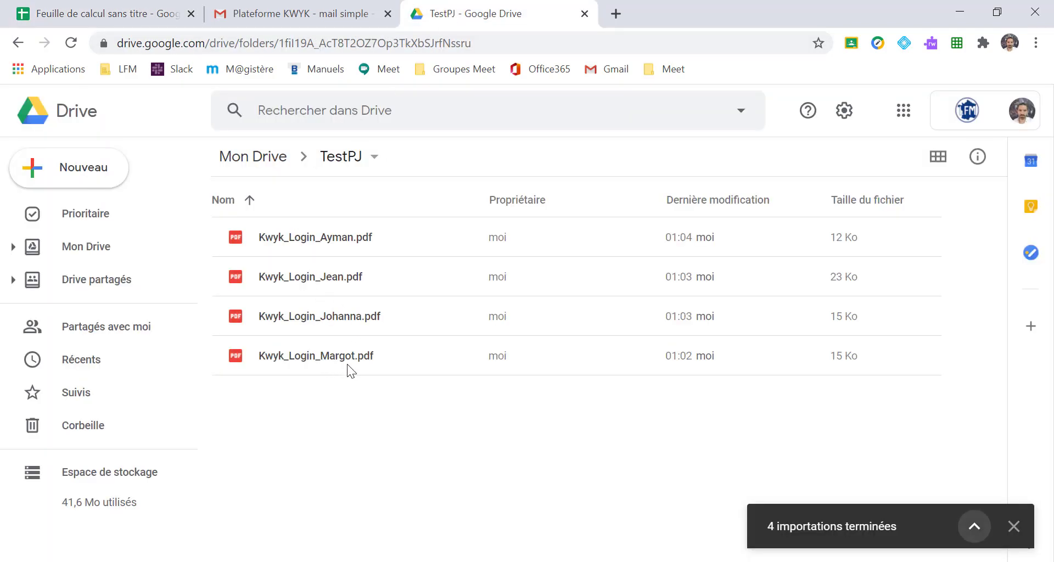
left_click(115, 4)
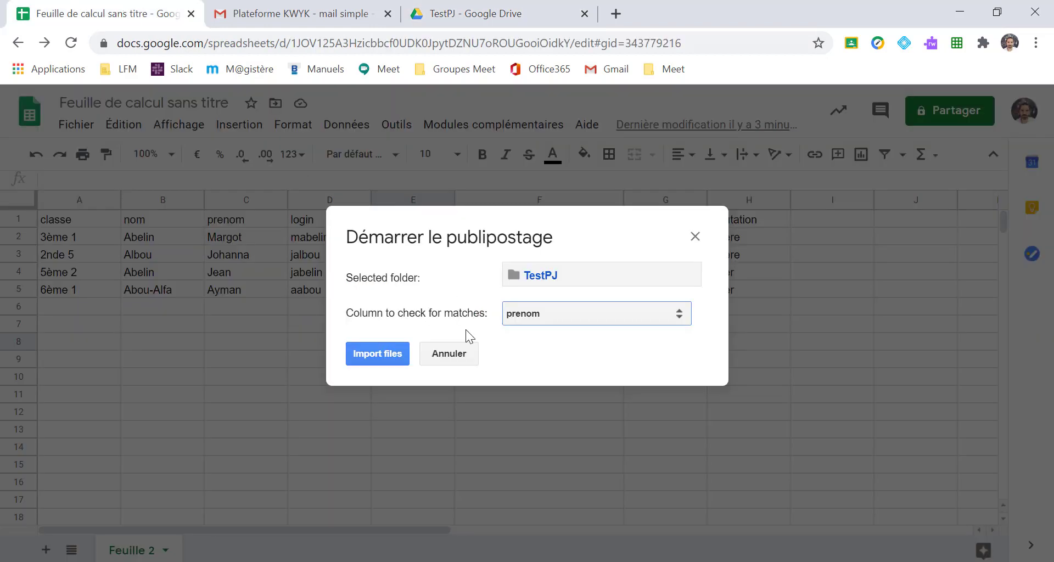
left_click(386, 348)
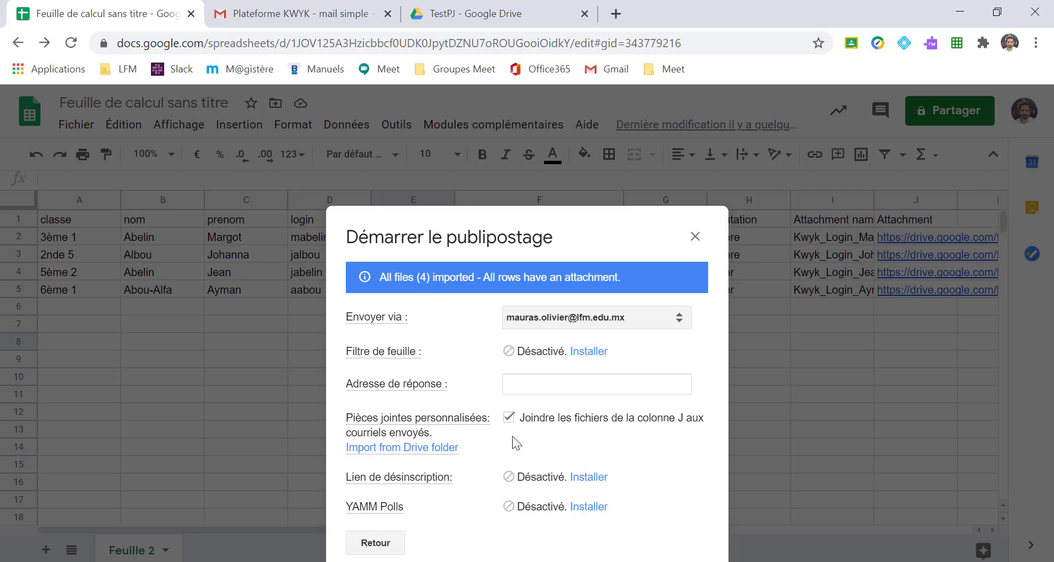
left_click(366, 544)
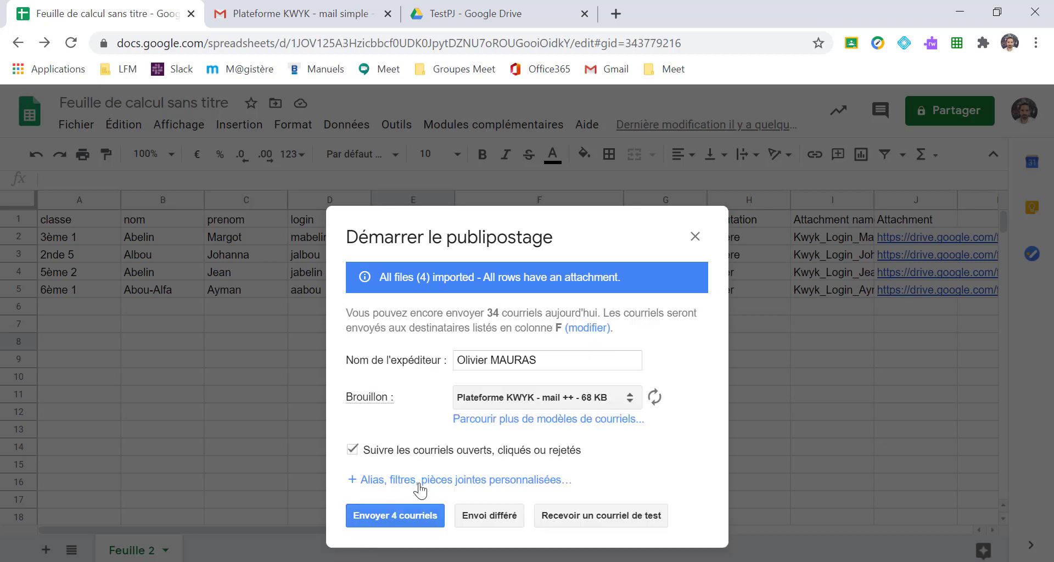
left_click(585, 520)
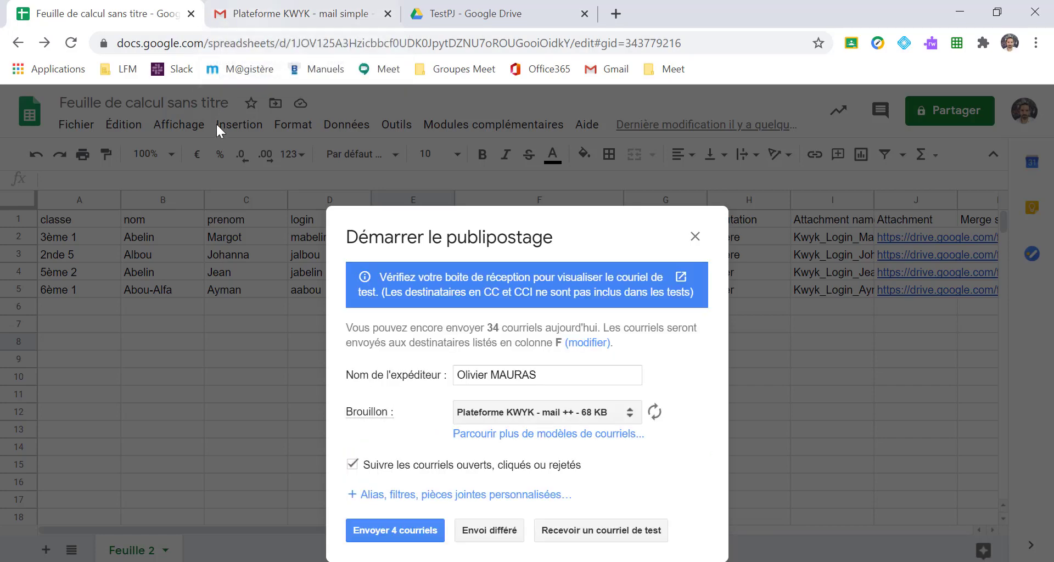
In Gmail, refresh the inbox, open the "Plateforme KWYK - mail ++" test email and examine its personalised text, login screenshot and PDF attachment.
left_click(267, 14)
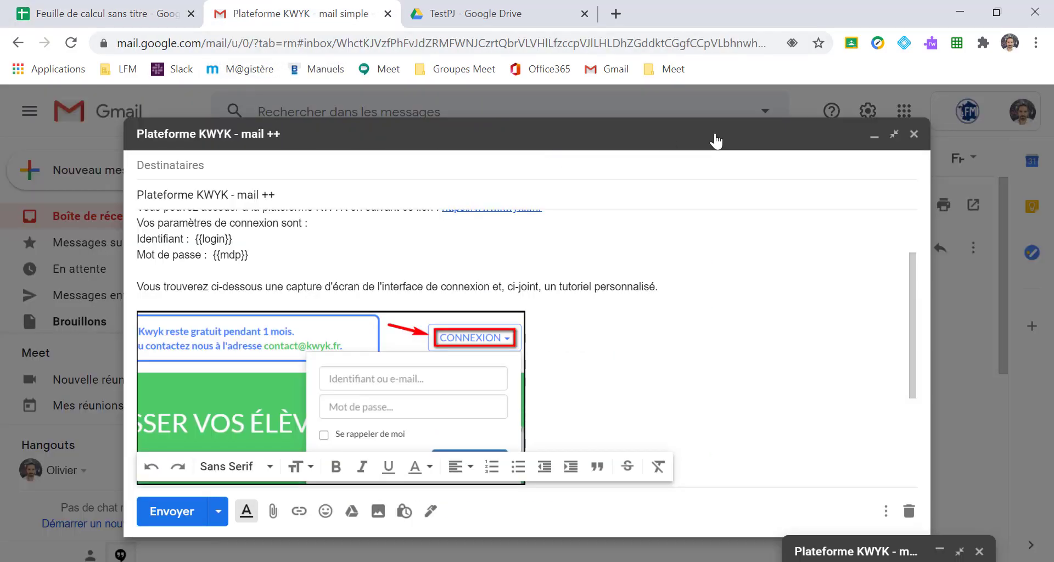
left_click(874, 135)
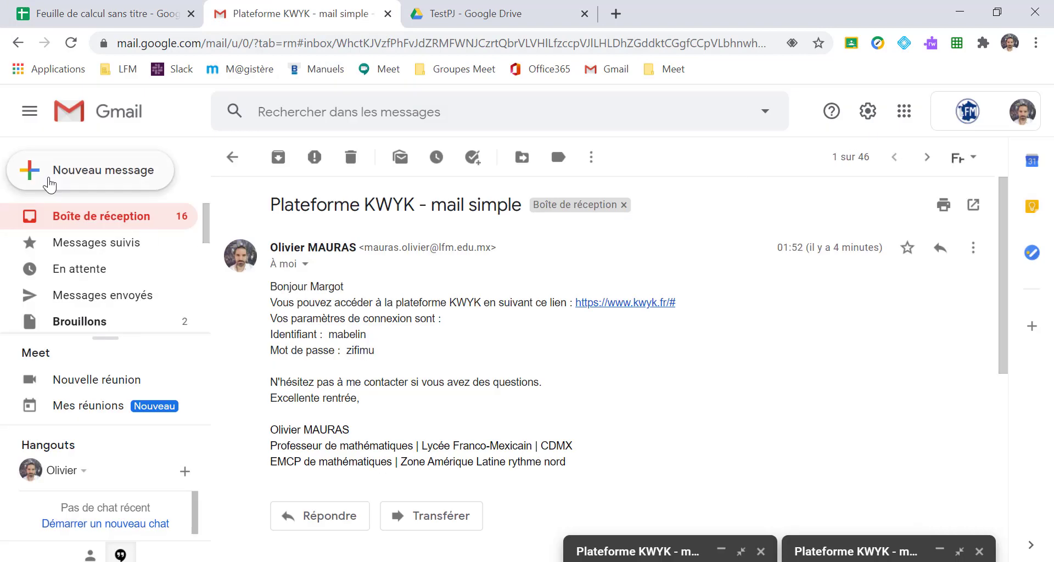
left_click(87, 219)
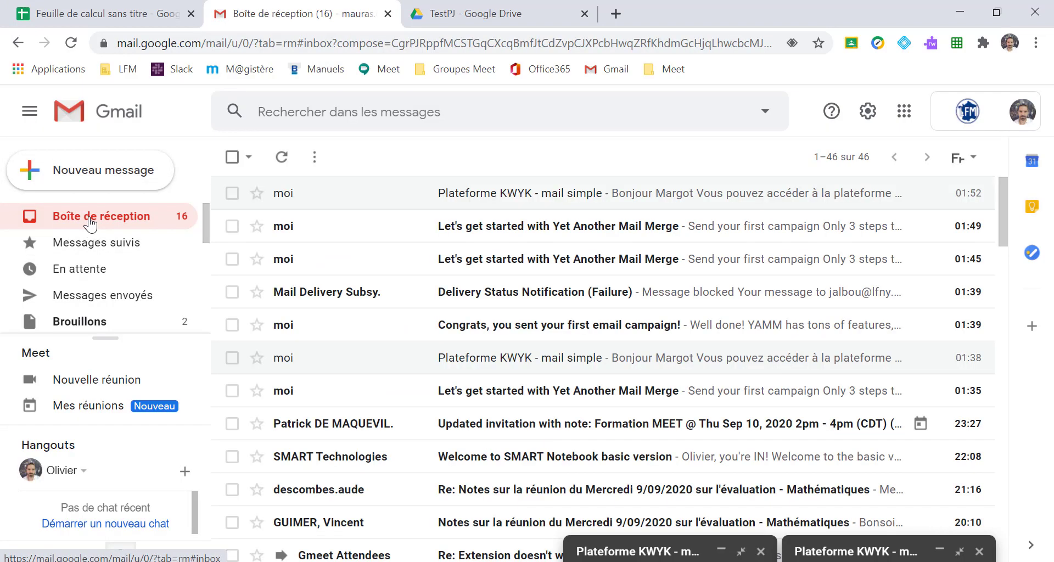
left_click(281, 157)
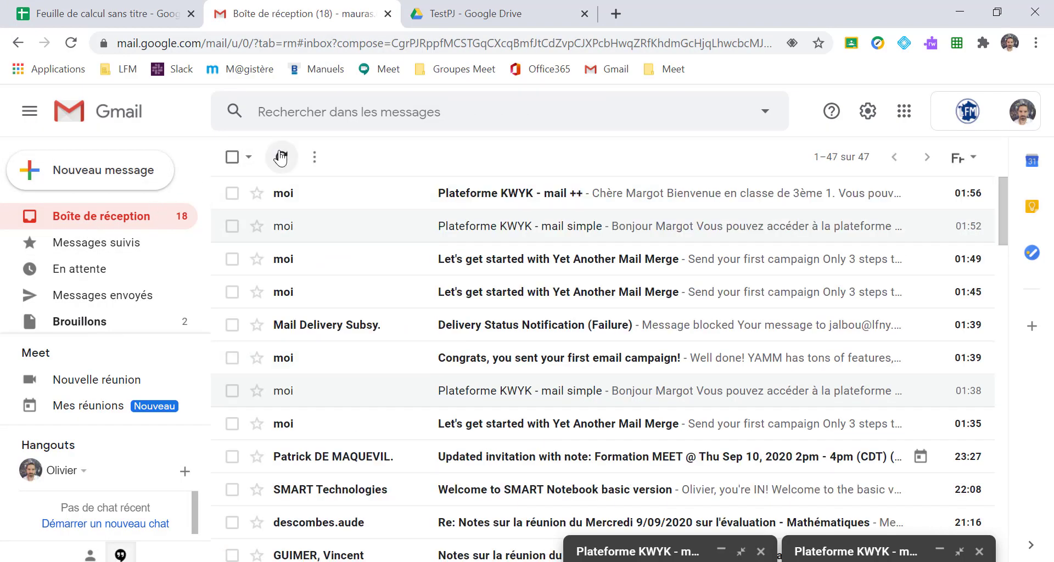
double_click(551, 194)
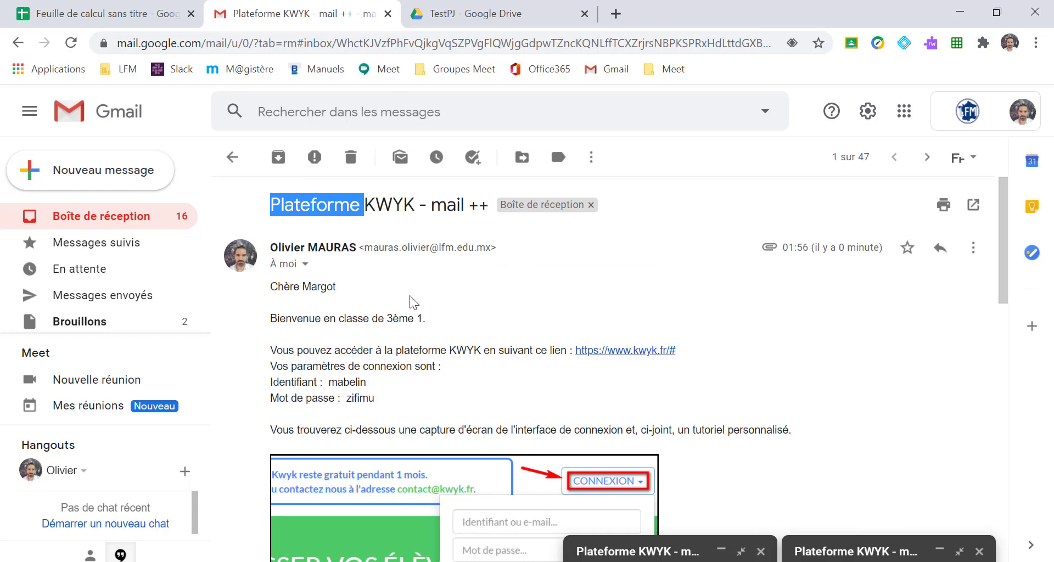
scroll(402, 316, "down", 4)
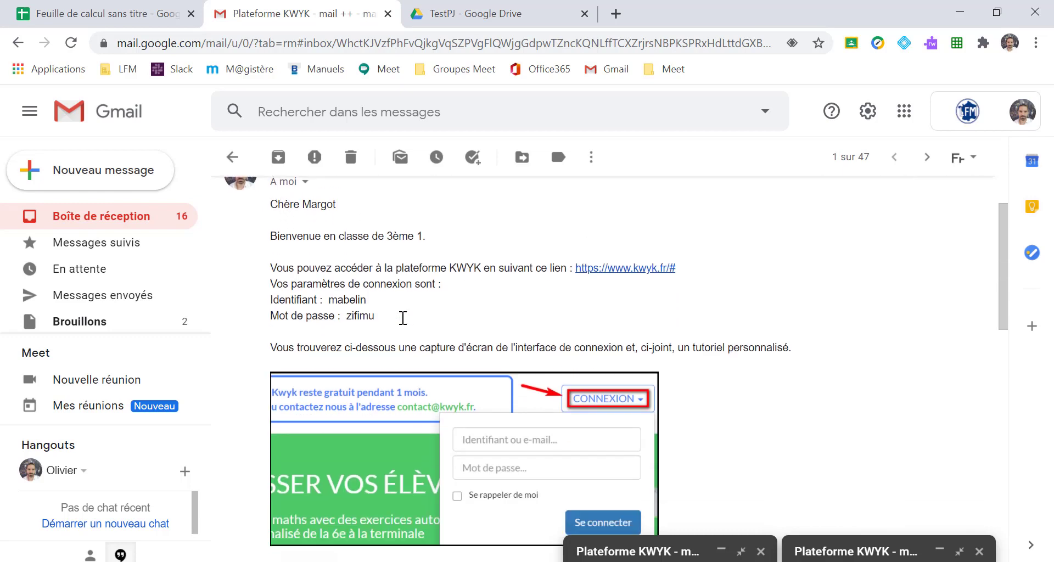
scroll(402, 318, "down", 5)
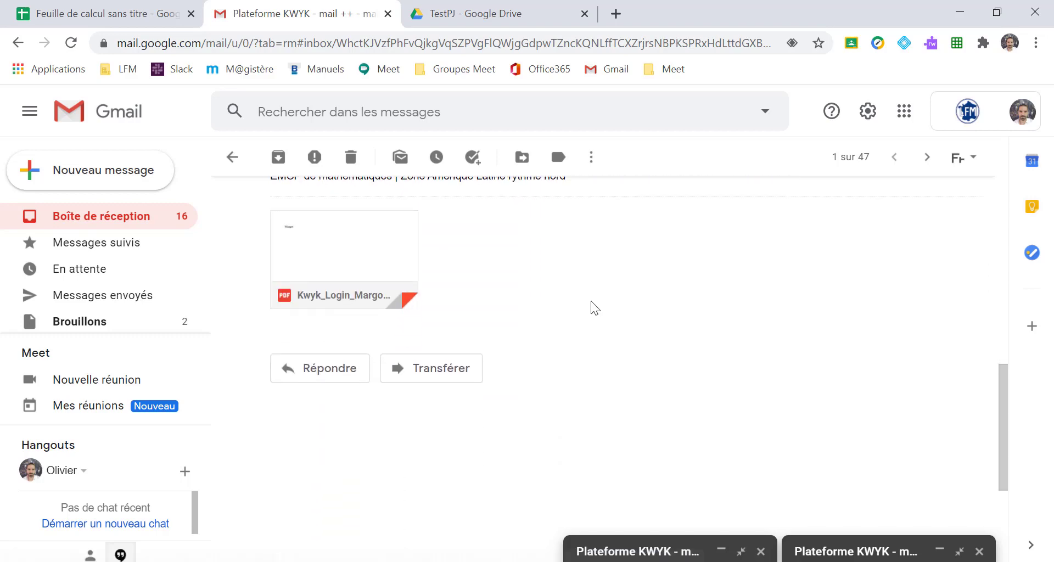
Back in the spreadsheet, send the mailing to all recipients, close the tracking report and review the Merge status column.
left_click(134, 8)
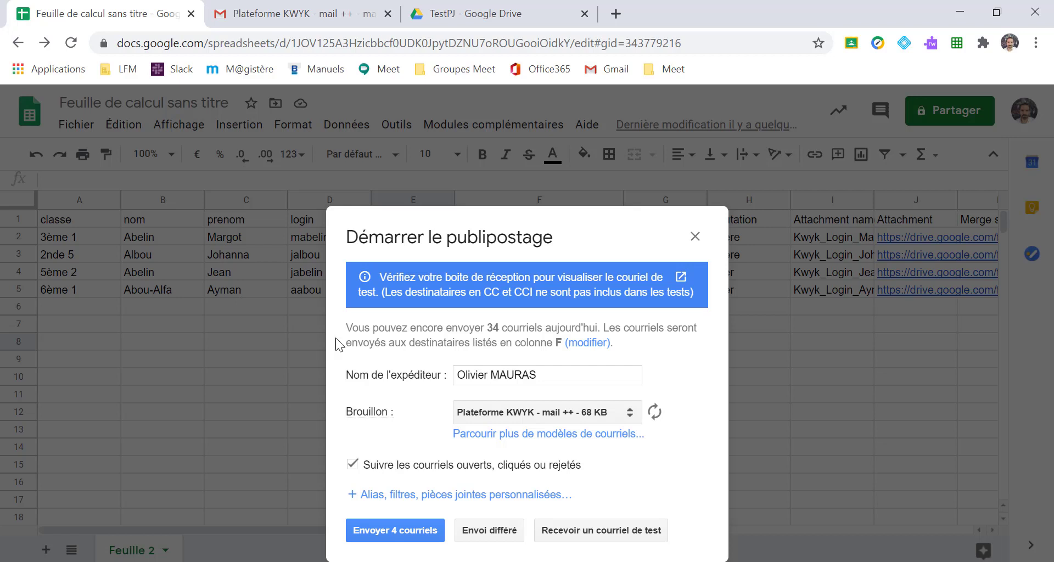
left_click(389, 529)
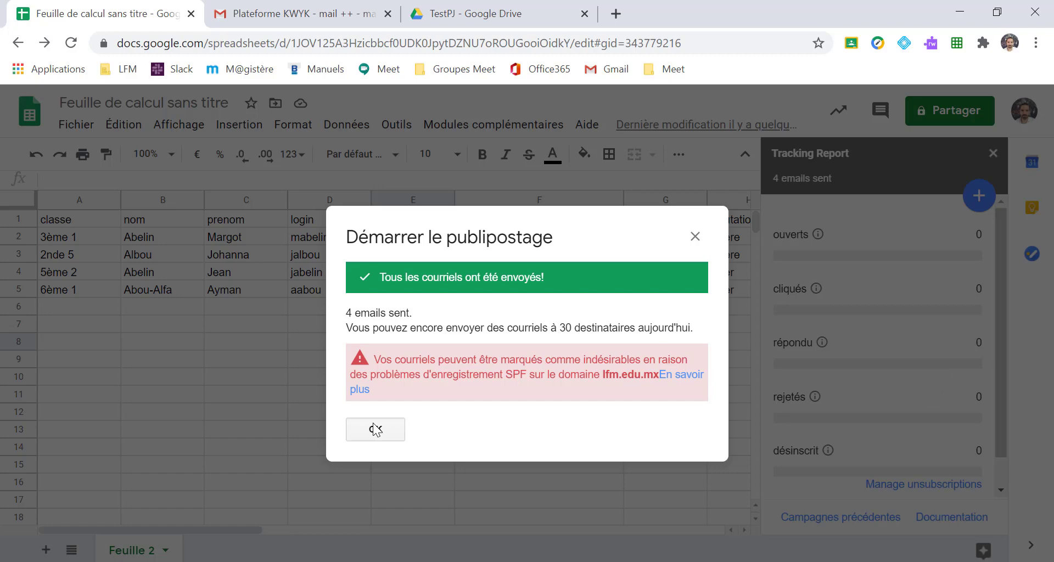
left_click(375, 429)
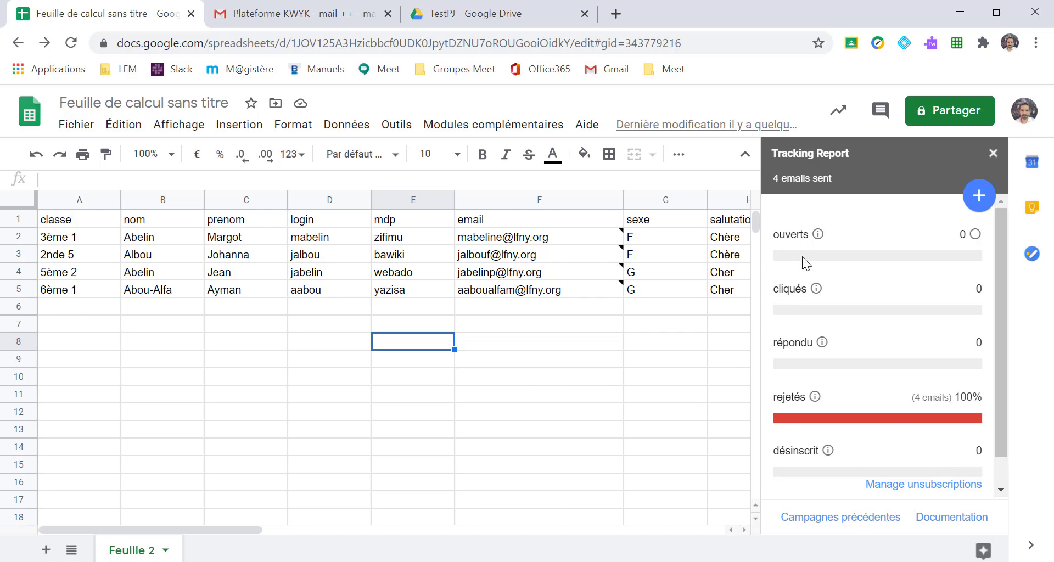
left_click(993, 154)
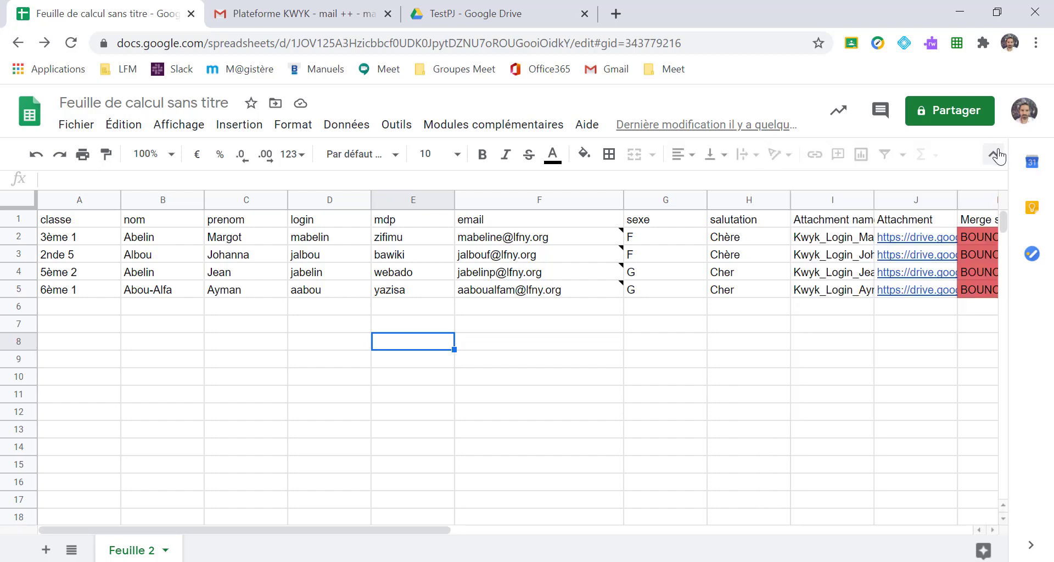
left_click_drag(362, 529, 596, 509)
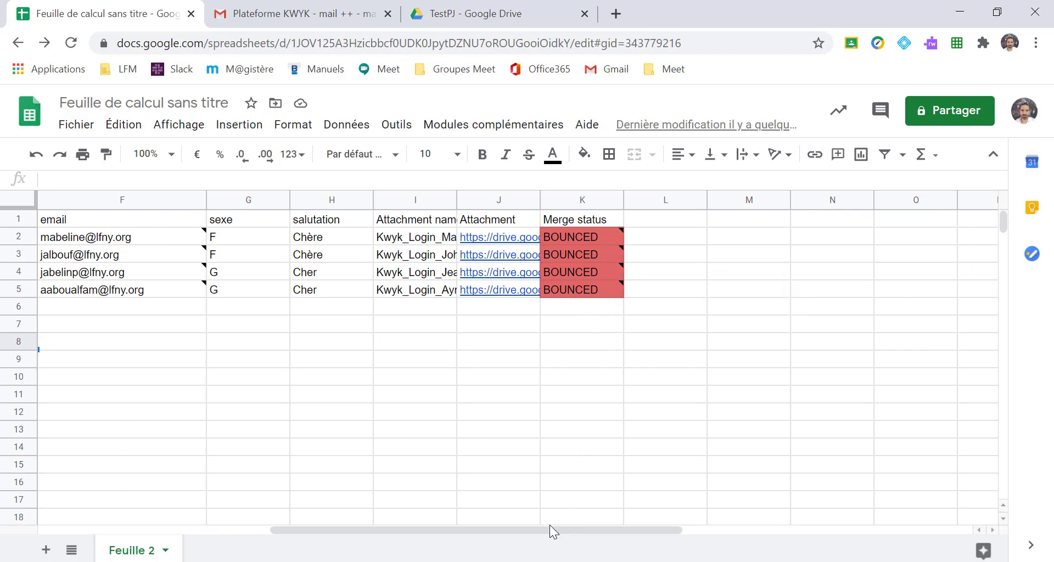
In Gmail's refreshed sent messages, open the most recent "Plateforme KWYK - mail ++" email and inspect its personalised text and PDF attachment.
left_click(283, 14)
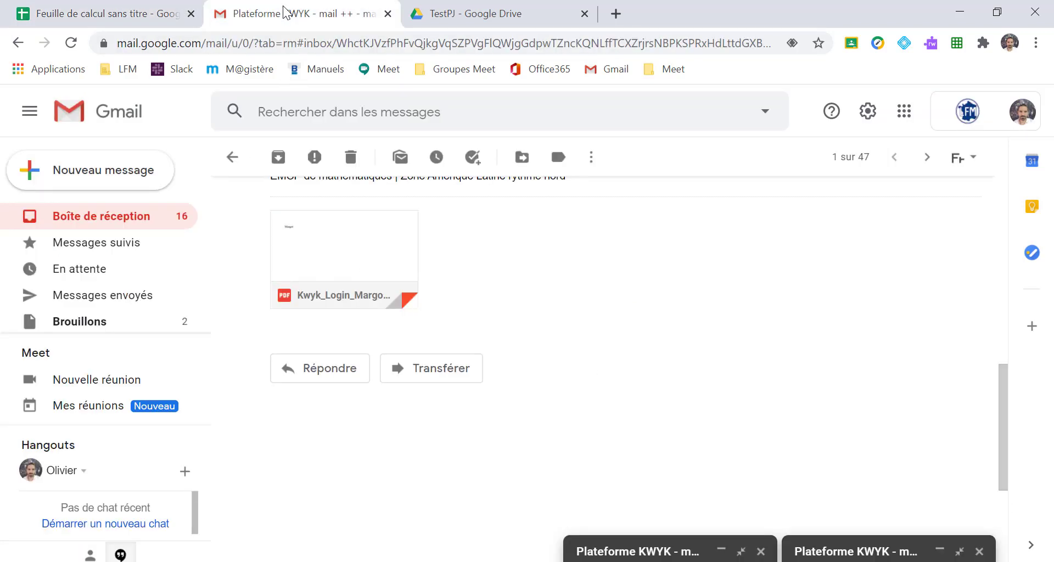
left_click(102, 297)
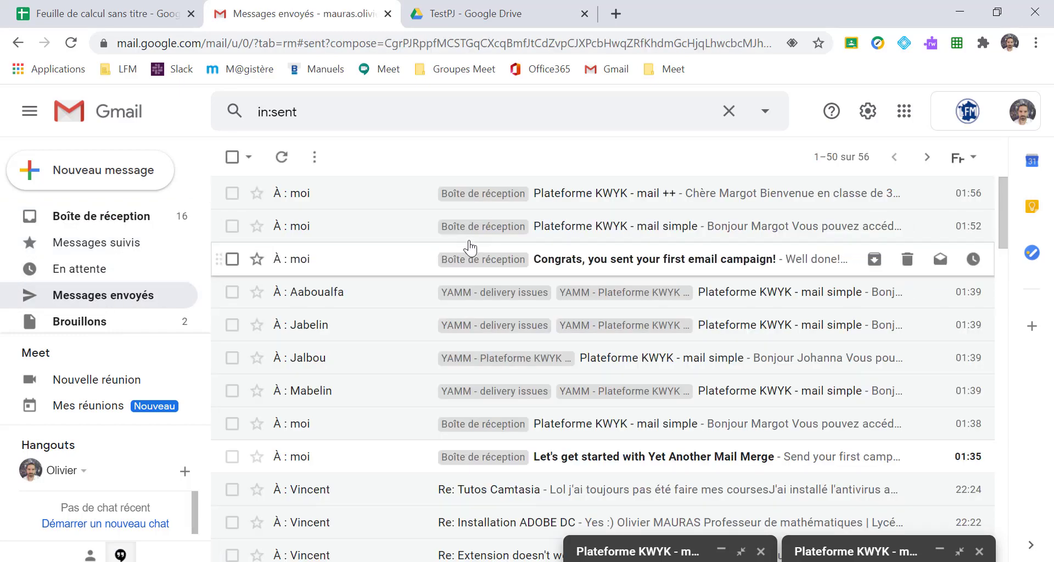
left_click(280, 160)
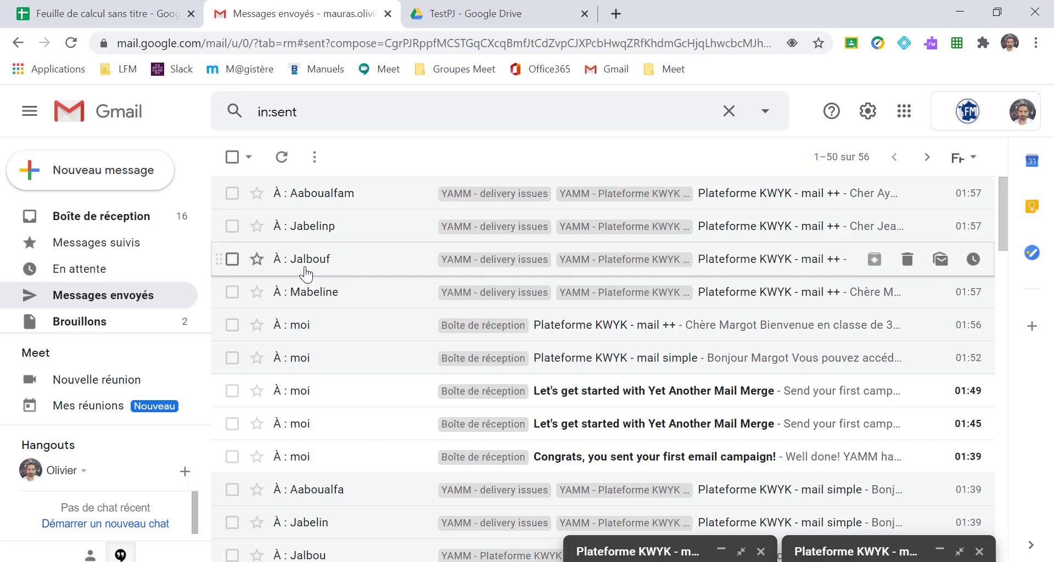
left_click(670, 200)
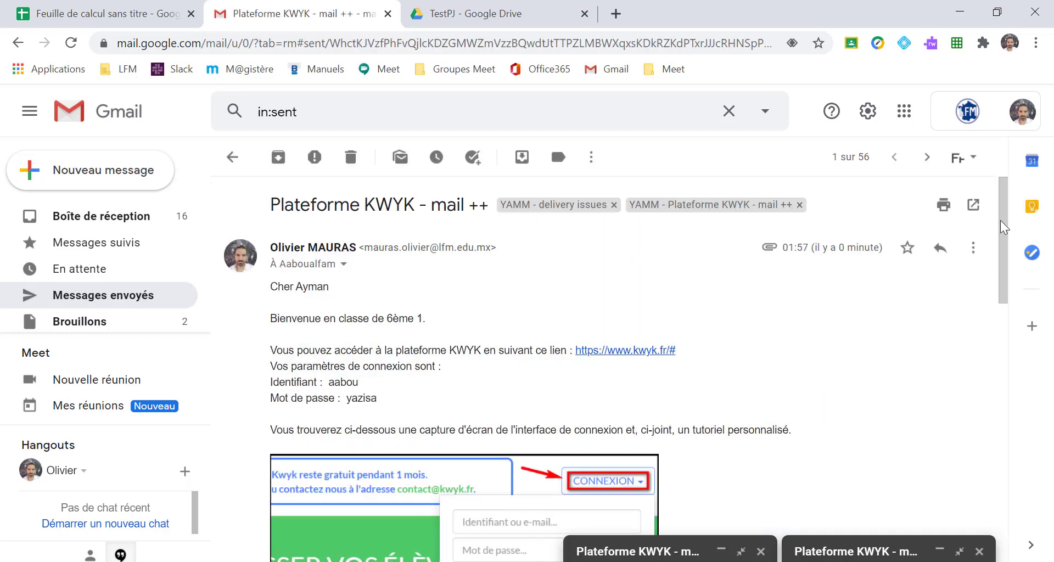
mouse_move(1000, 219)
left_mouse_down()
mouse_move(979, 285)
mouse_move(981, 353)
mouse_move(958, 377)
left_mouse_up()
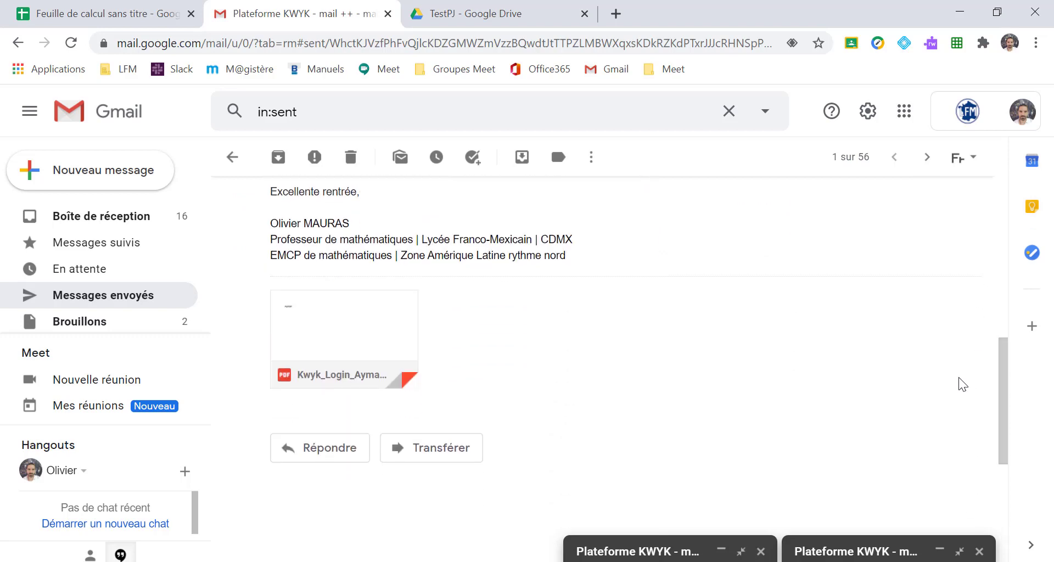
mouse_move(338, 351)
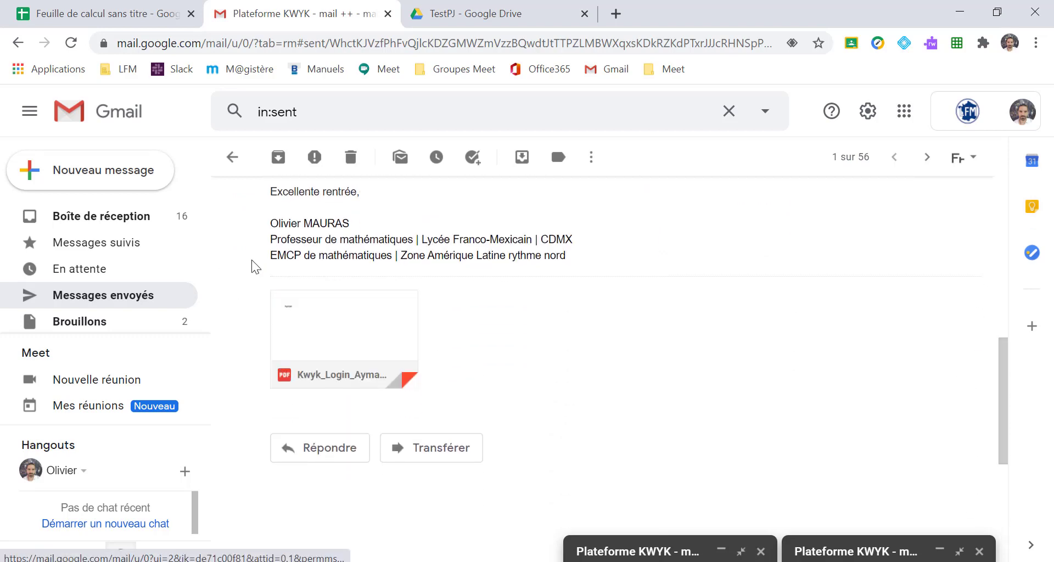